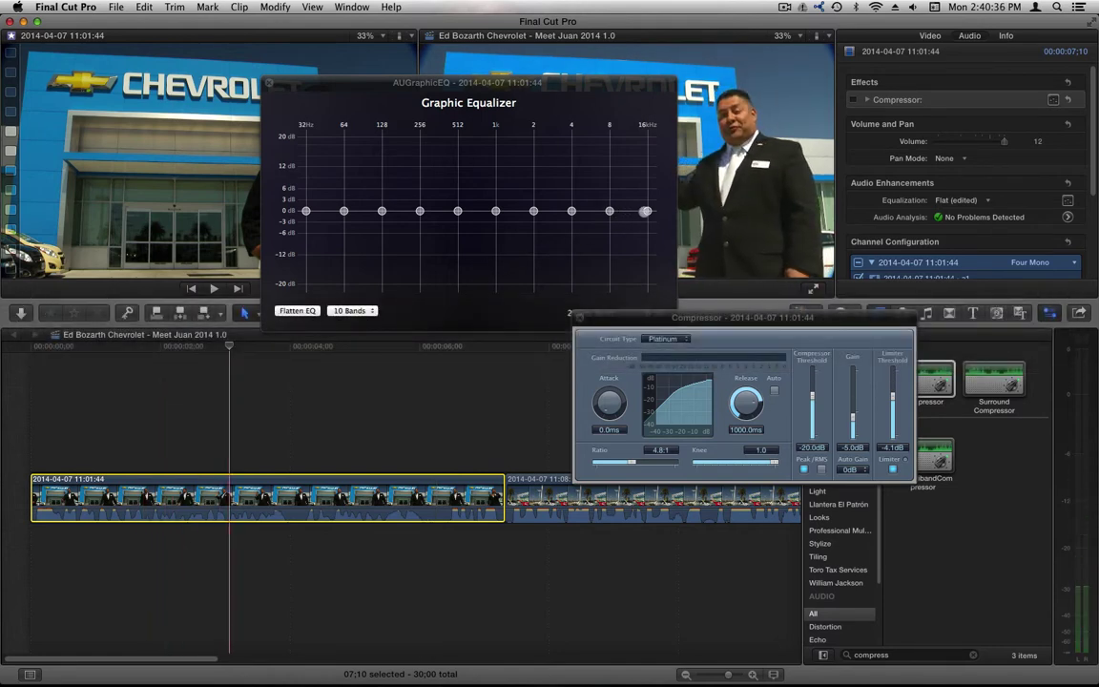
Lower the 16 kHz band slightly in the interview clip's Graphic Equalizer
{"action": "left_click_drag", "start_coordinate": [646, 211], "coordinate": [646, 217]}
Cut the 4 kHz band to about -3 dB and play the clip from near its start
{"action": "mouse_move", "coordinate": [565, 214]}
{"action": "left_mouse_down"}
{"action": "mouse_move", "coordinate": [494, 232]}
{"action": "mouse_move", "coordinate": [459, 222]}
{"action": "left_mouse_up"}
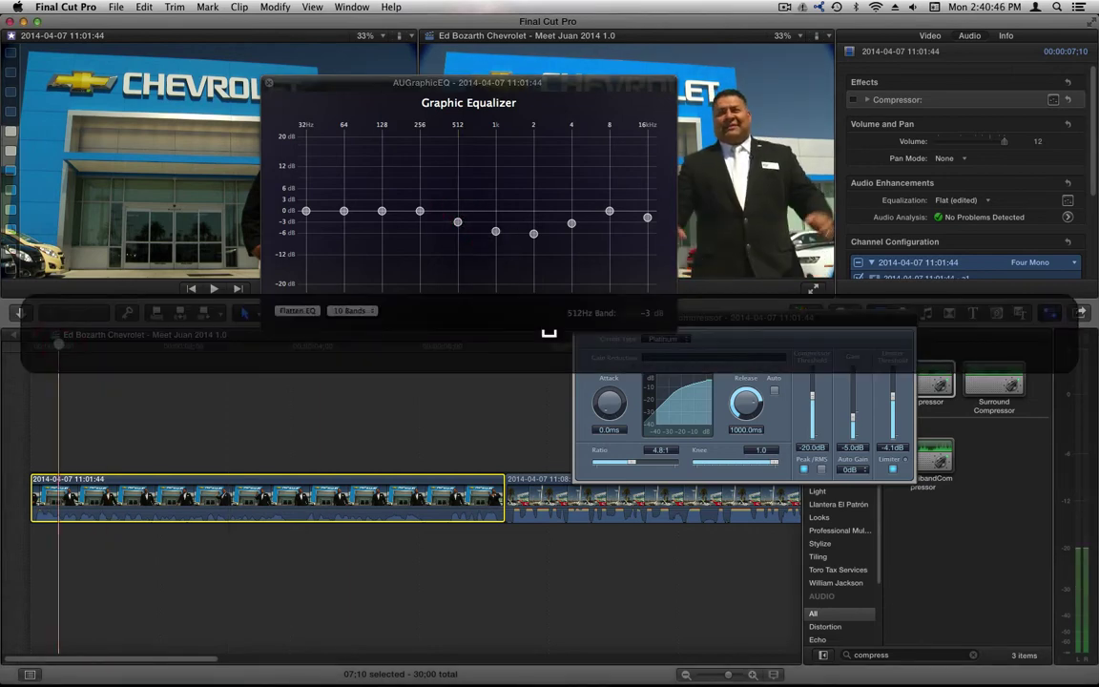
{"action": "left_click", "coordinate": [91, 420]}
{"action": "key", "text": "space"}
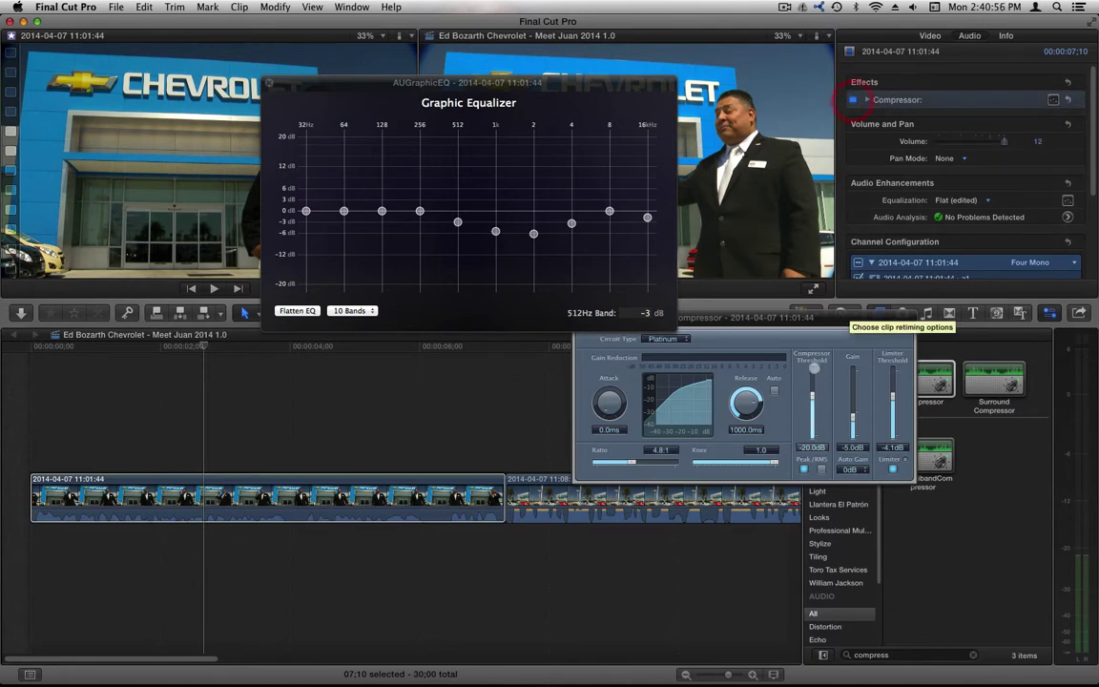
Enable the Compressor on the interview clip and play back to hear it
{"action": "left_click", "coordinate": [306, 496]}
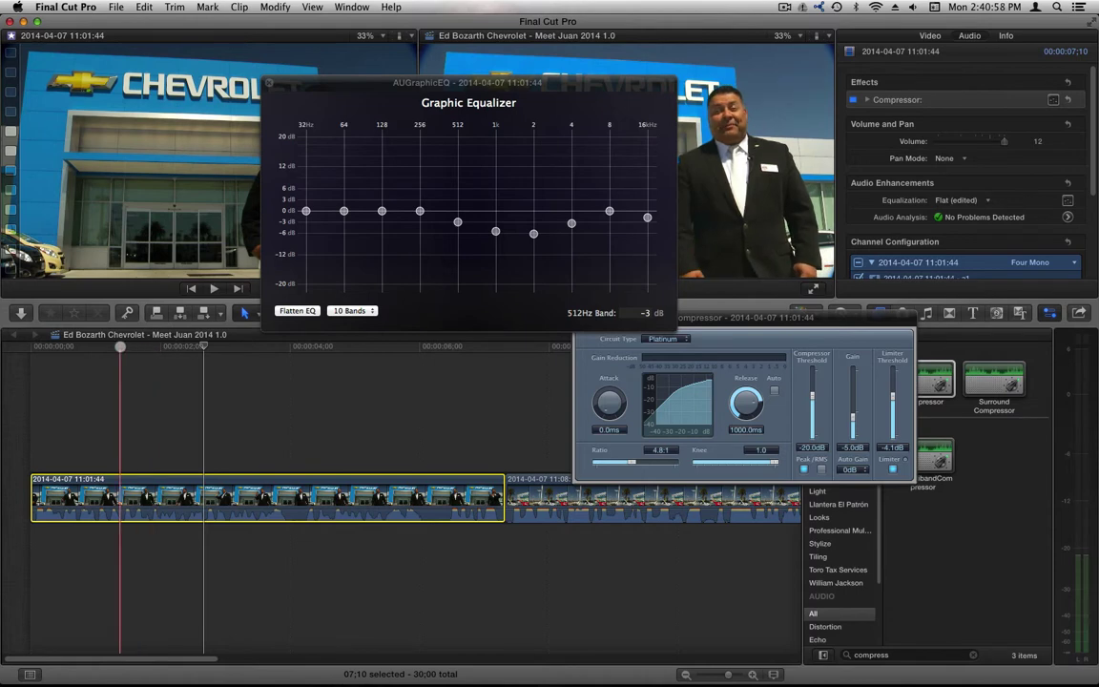
{"action": "key", "text": "space"}
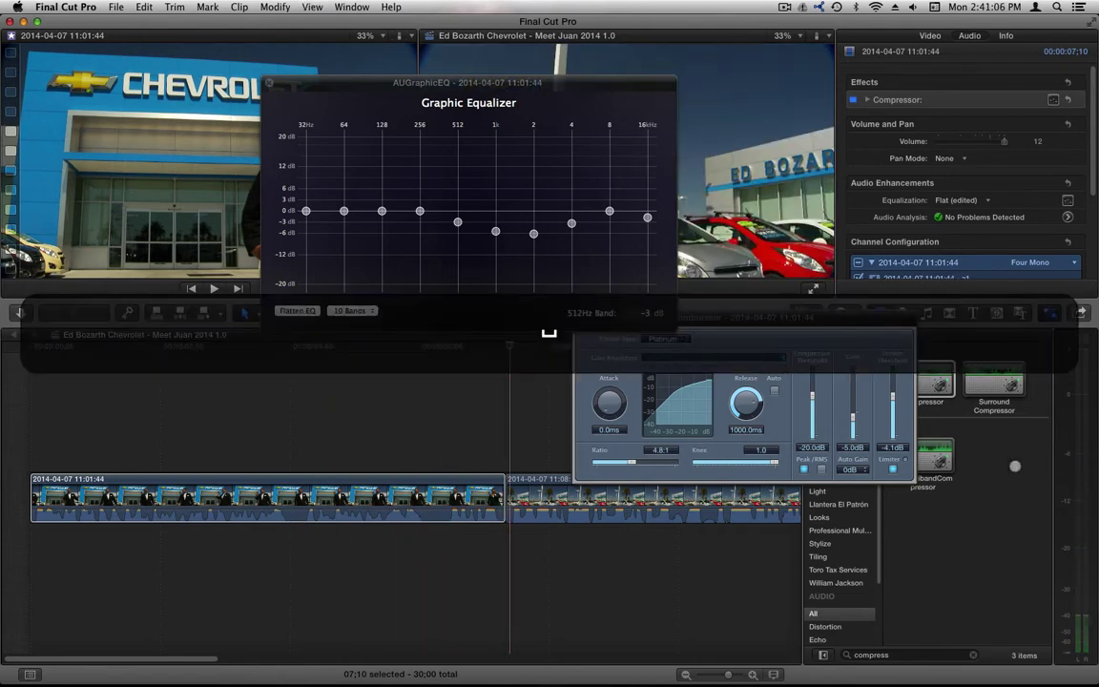
{"action": "left_click", "coordinate": [374, 420]}
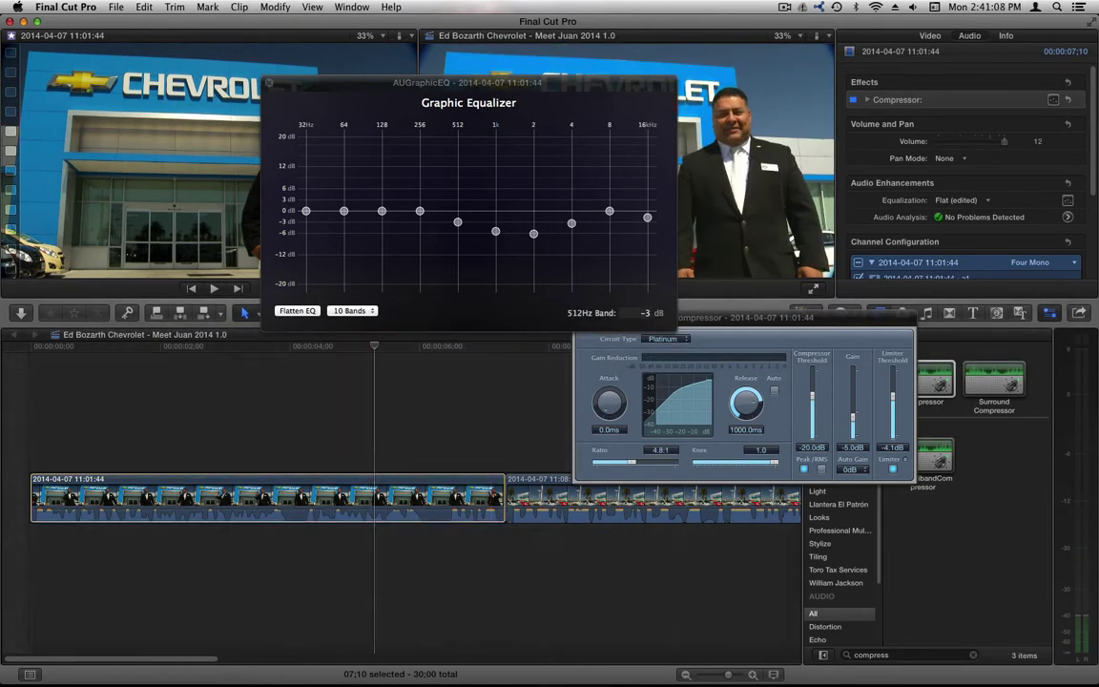
{"action": "left_click", "coordinate": [369, 482]}
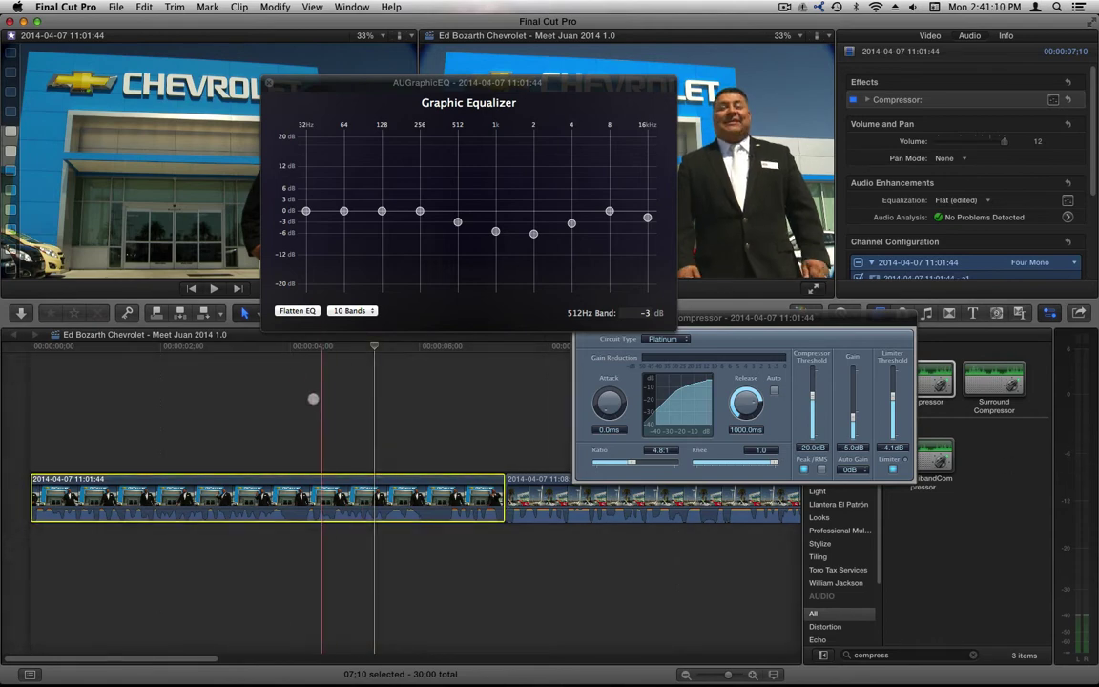
Replay the interview clip from near its start and move the Compressor window aside
{"action": "left_click", "coordinate": [205, 349]}
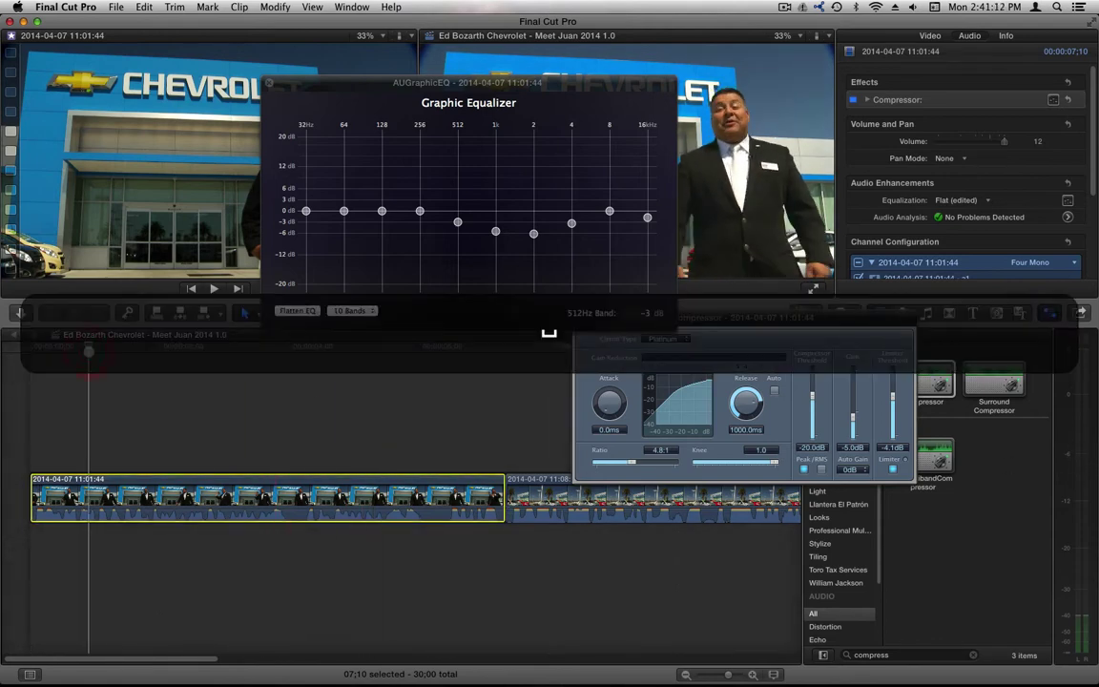
{"action": "left_click", "coordinate": [89, 349]}
{"action": "key", "text": "space"}
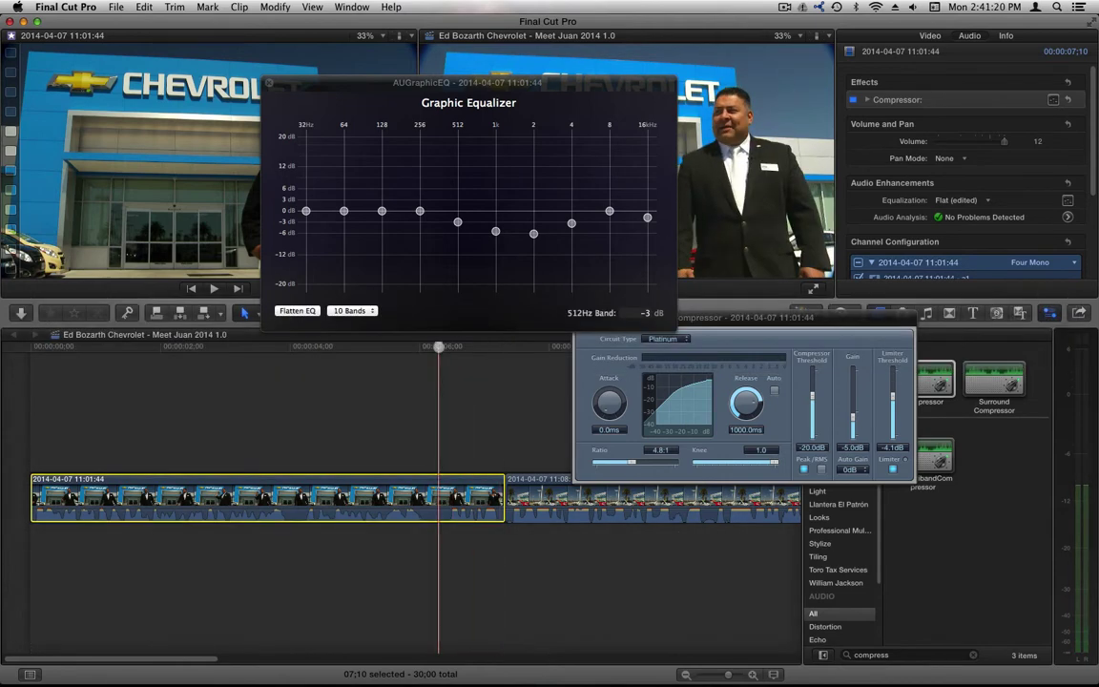
{"action": "key", "text": "space"}
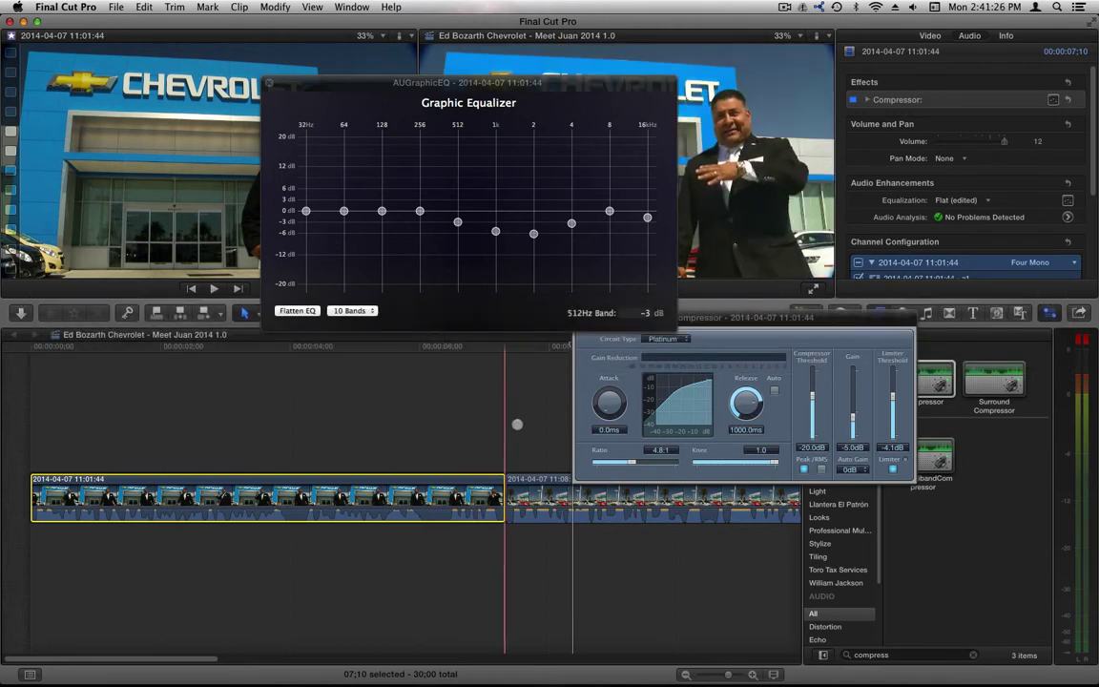
{"action": "left_click_drag", "start_coordinate": [789, 327], "coordinate": [925, 243]}
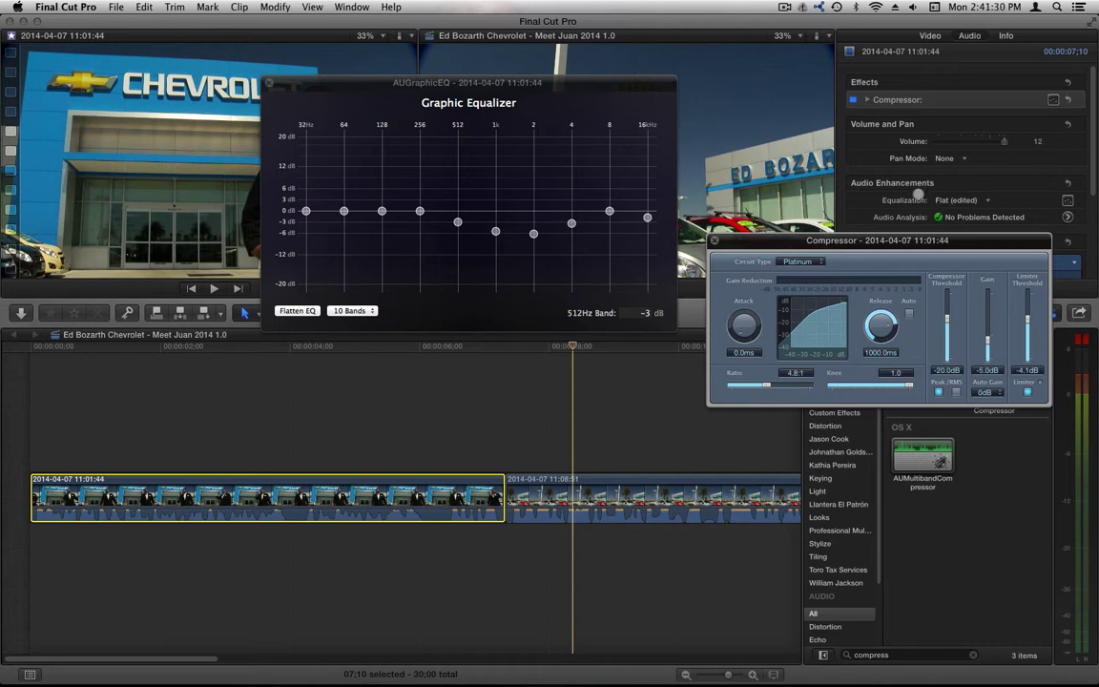
Reposition the Compressor window over the timeline, close the Graphic Equalizer window, and play back
{"action": "left_click_drag", "start_coordinate": [897, 240], "coordinate": [476, 287]}
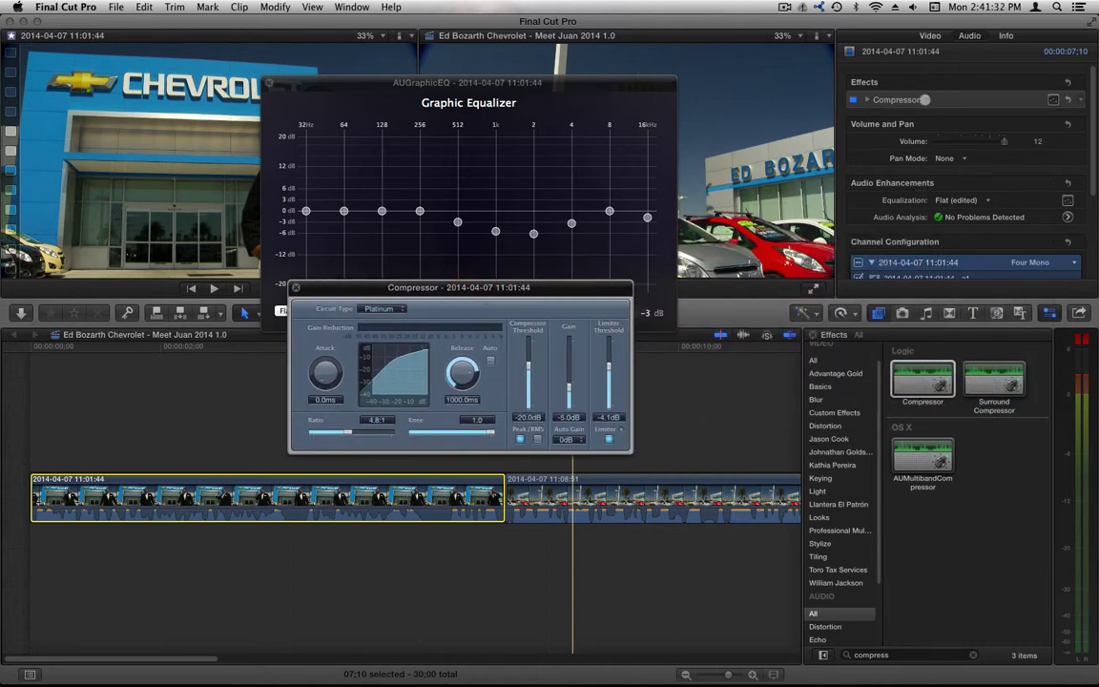
{"action": "left_click", "coordinate": [691, 502]}
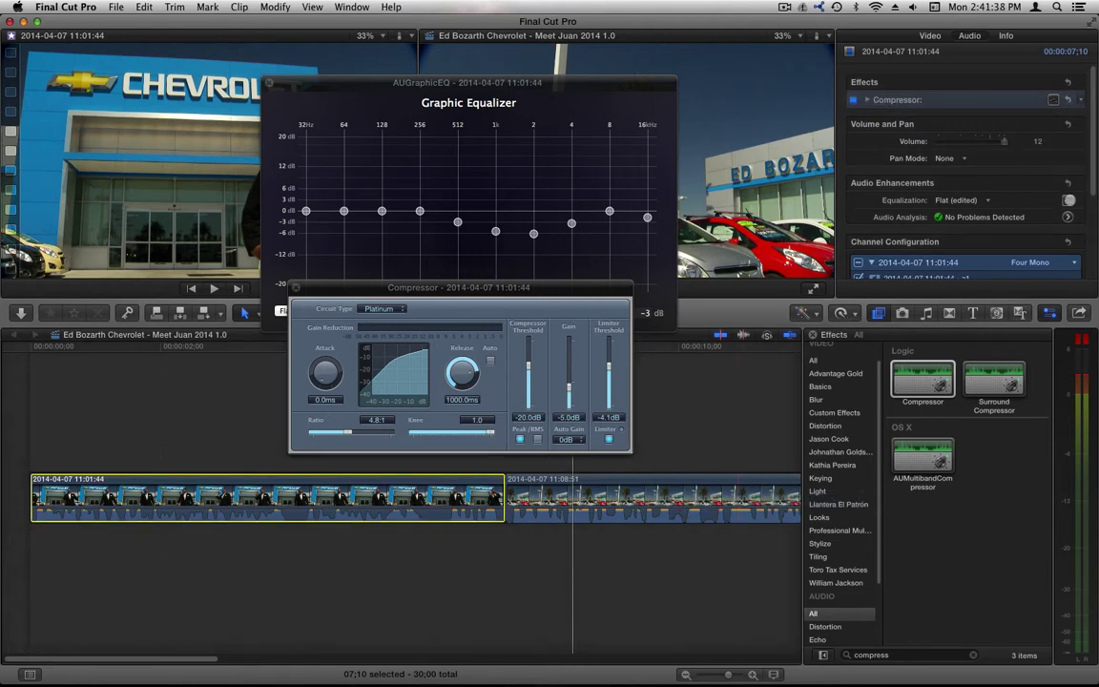
{"action": "left_click", "coordinate": [1068, 200]}
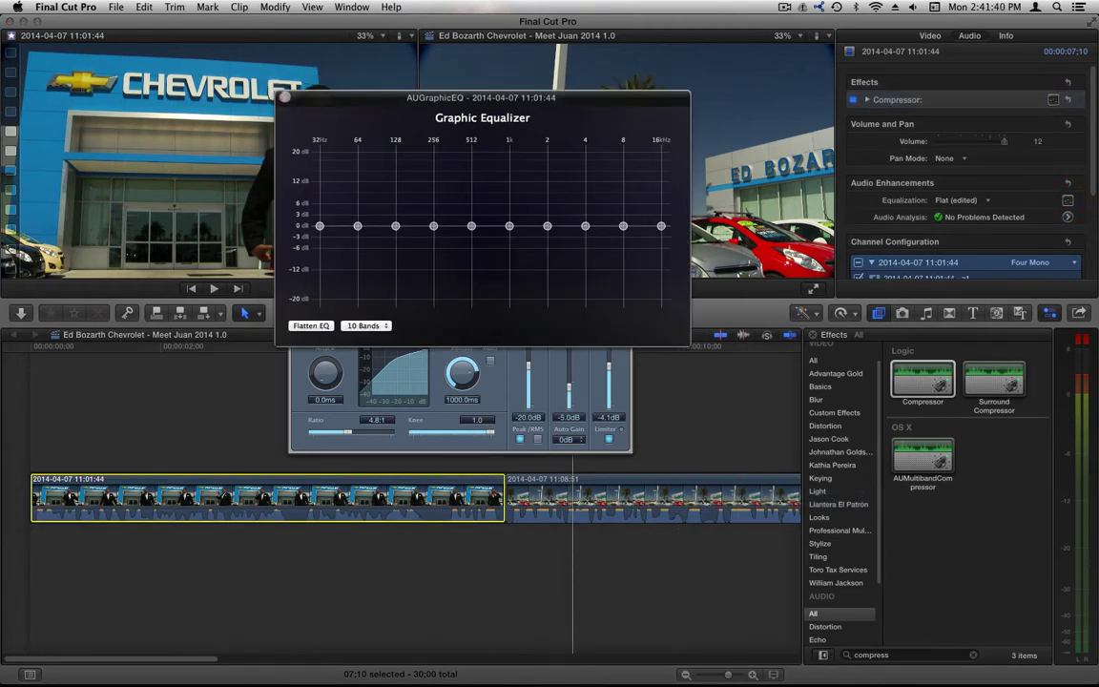
{"action": "left_click", "coordinate": [283, 98]}
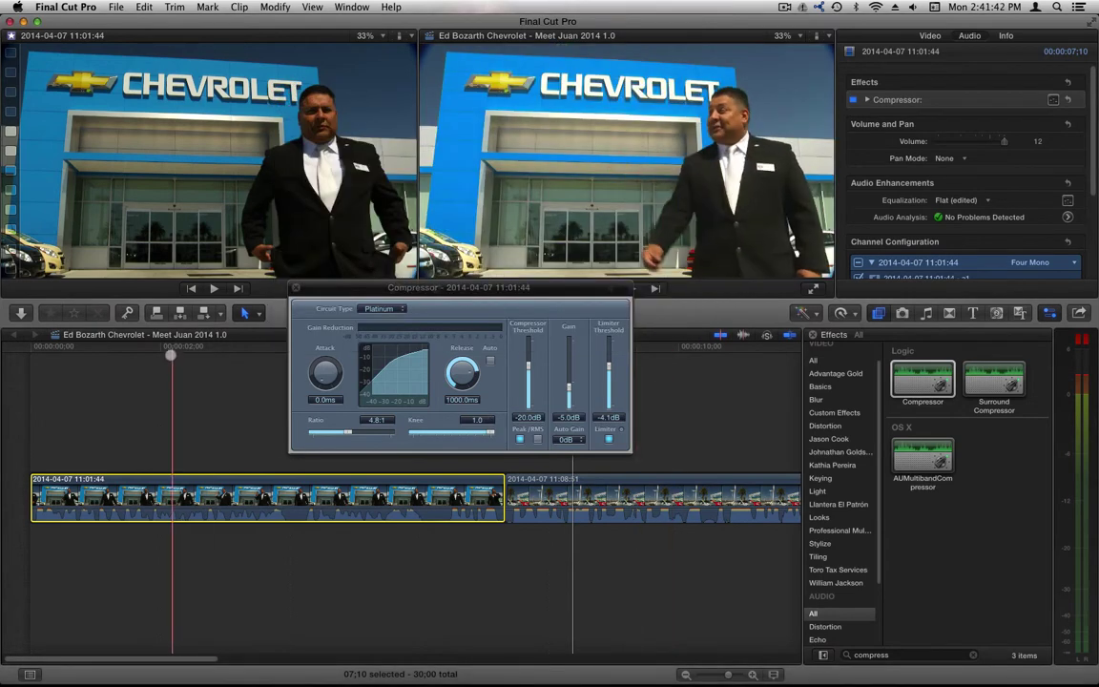
{"action": "key", "text": "space"}
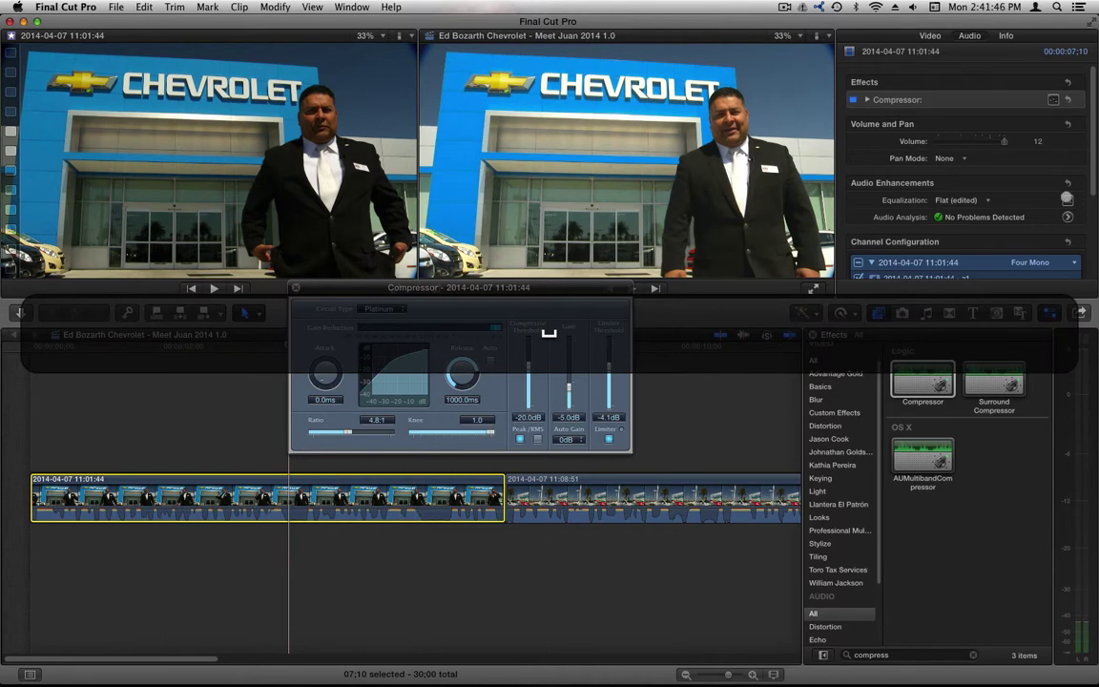
{"action": "left_click", "coordinate": [1067, 198]}
Cut 2 kHz to about -7 dB and 512 Hz to -3.2 dB, then play back
{"action": "left_click", "coordinate": [970, 198]}
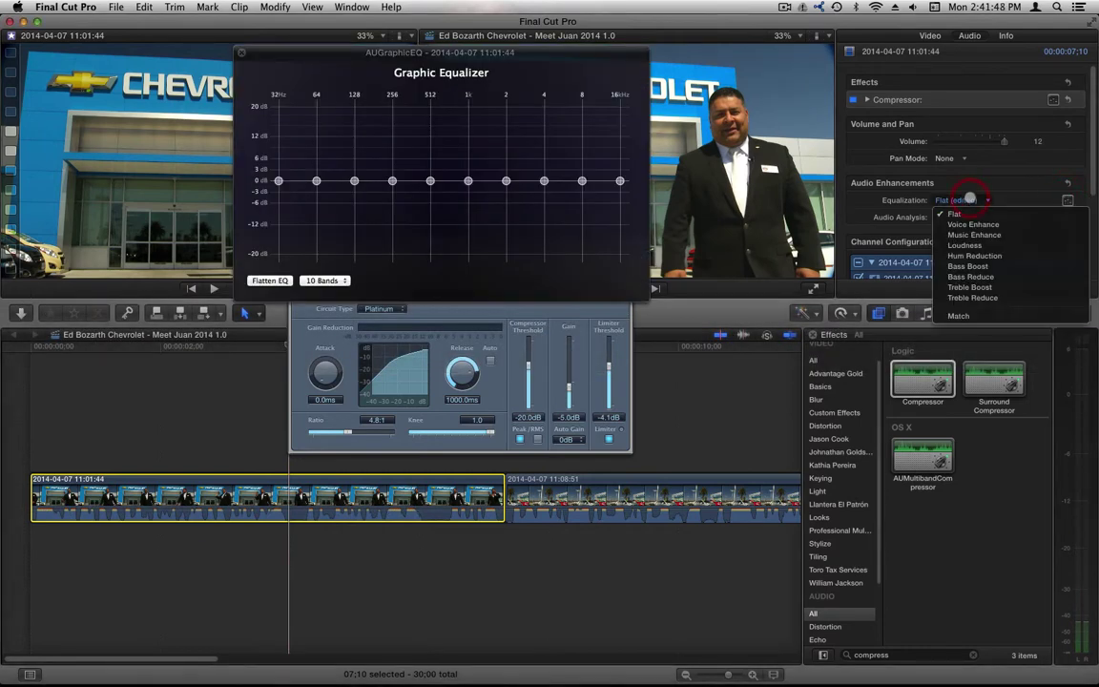
{"action": "left_click", "coordinate": [329, 282]}
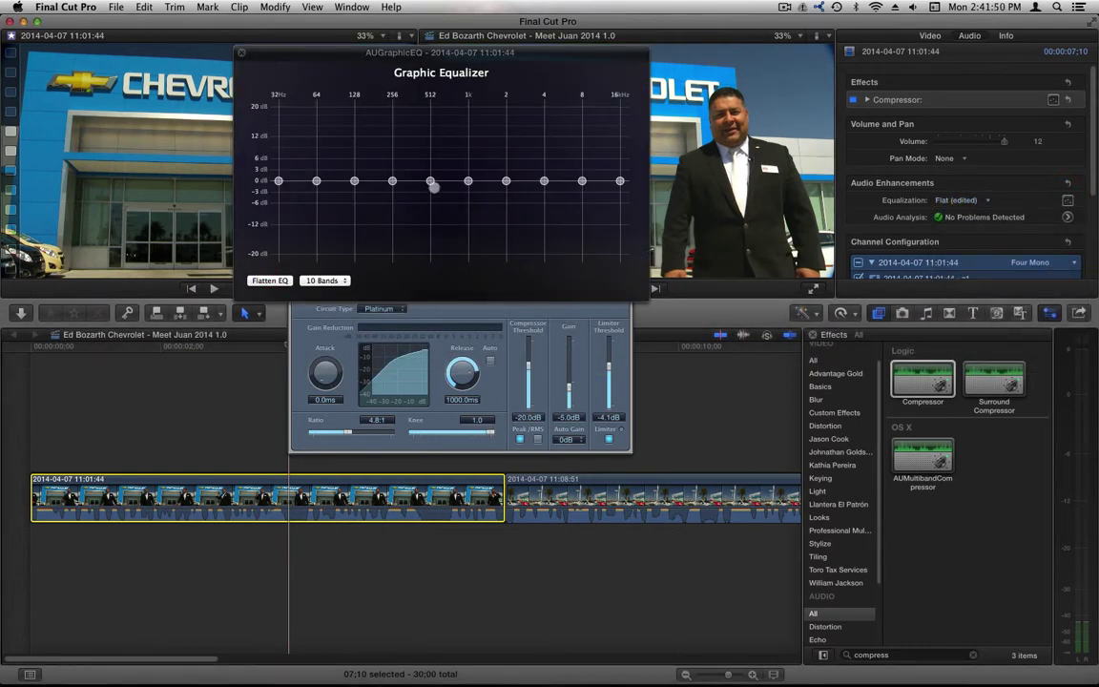
{"action": "mouse_move", "coordinate": [431, 180]}
{"action": "left_mouse_down"}
{"action": "mouse_move", "coordinate": [467, 207]}
{"action": "mouse_move", "coordinate": [506, 203]}
{"action": "left_mouse_up"}
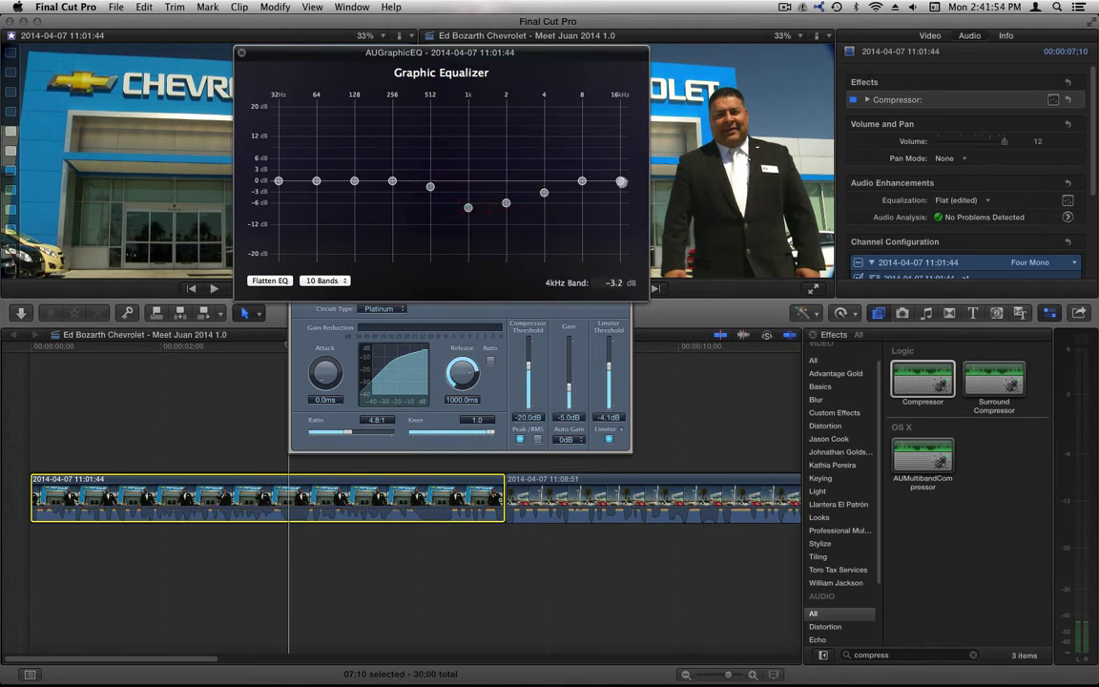
{"action": "left_click_drag", "start_coordinate": [506, 202], "coordinate": [505, 206]}
{"action": "left_click_drag", "start_coordinate": [428, 187], "coordinate": [431, 193]}
{"action": "left_click", "coordinate": [214, 288]}
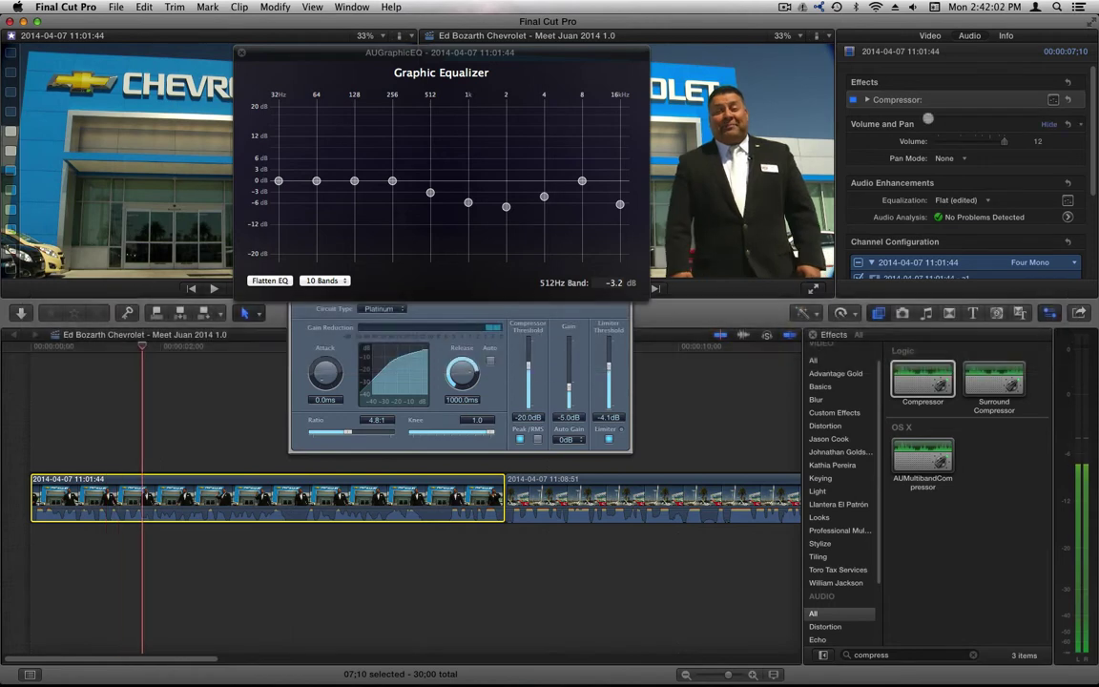
Check the equalization presets without changing anything and replay the clip
{"action": "left_click", "coordinate": [963, 201]}
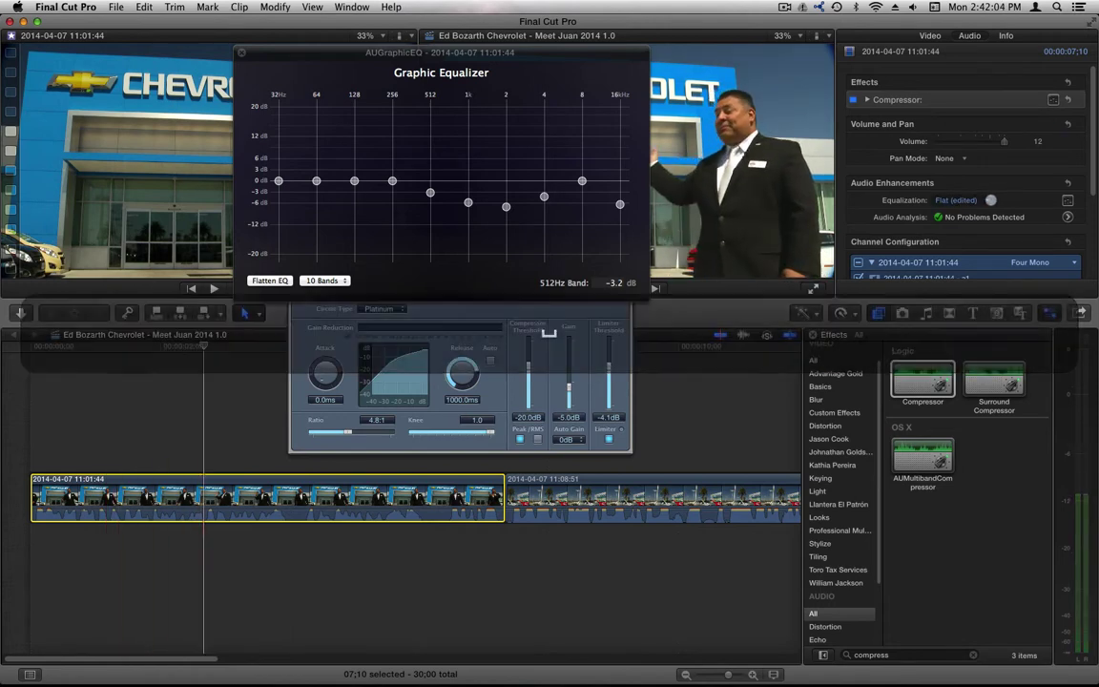
{"action": "left_click", "coordinate": [989, 199]}
{"action": "left_click", "coordinate": [1021, 190]}
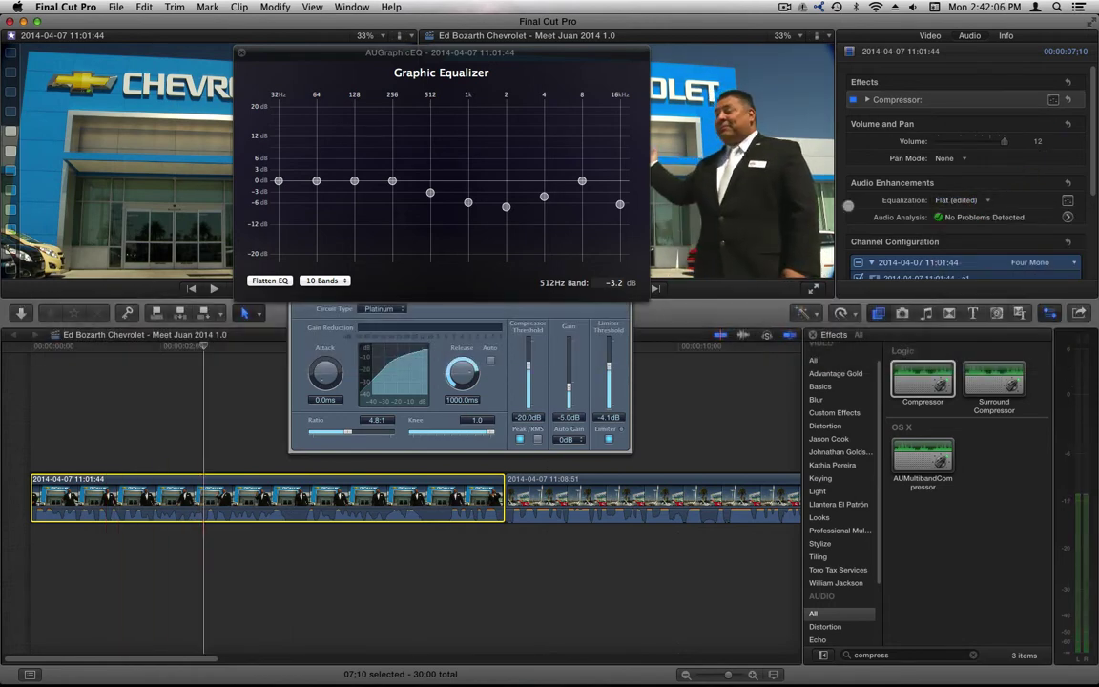
{"action": "left_click", "coordinate": [124, 346]}
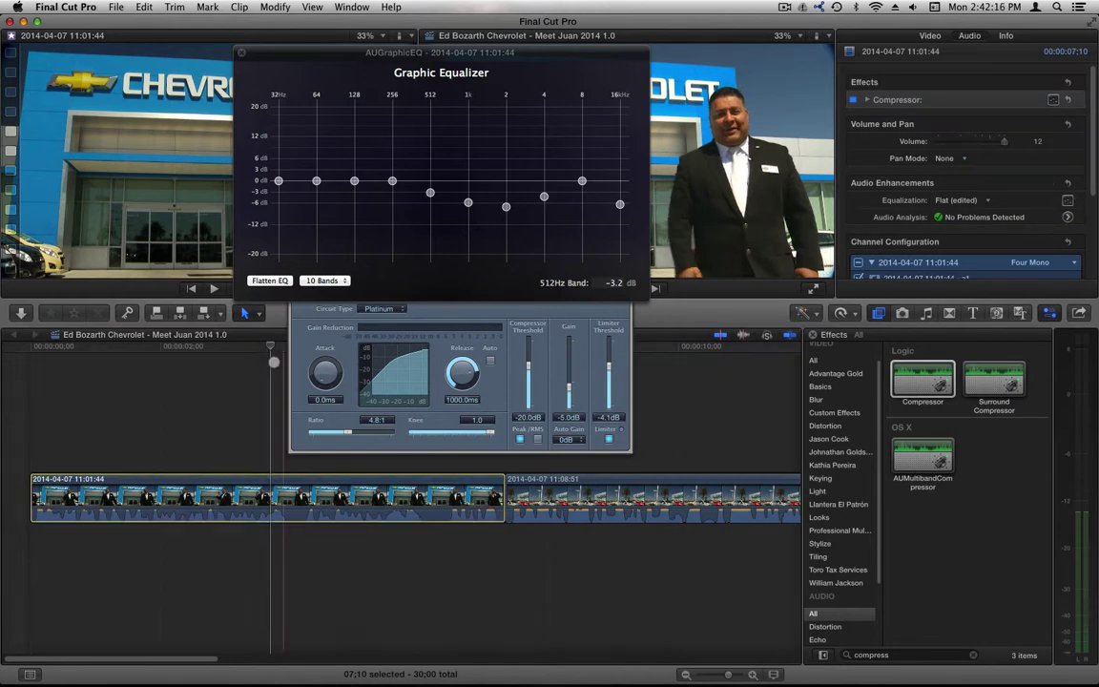
Skim into the dealership exterior shot and copy the interview clip with Command-C
{"action": "left_click_drag", "start_coordinate": [295, 349], "coordinate": [646, 363]}
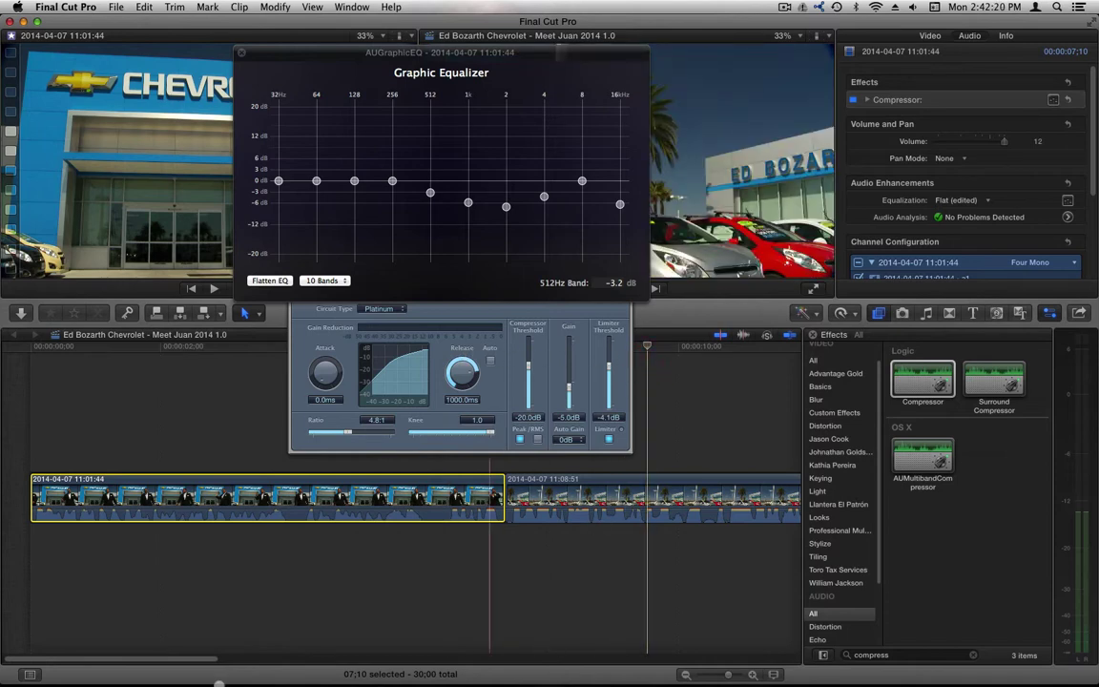
{"action": "scroll", "coordinate": [228, 629], "scroll_direction": "right", "scroll_amount": 5}
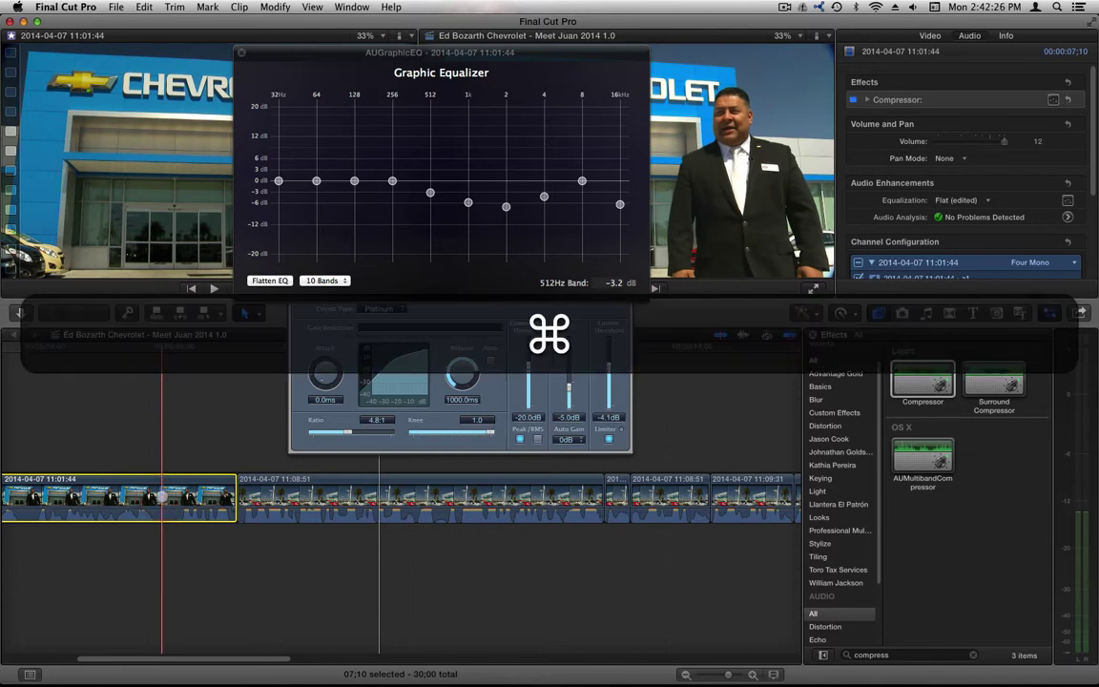
{"action": "key", "text": "super+c"}
Copy the interview clip with its audio effects again, then select the 11:08:51 clip
{"action": "left_click", "coordinate": [144, 7]}
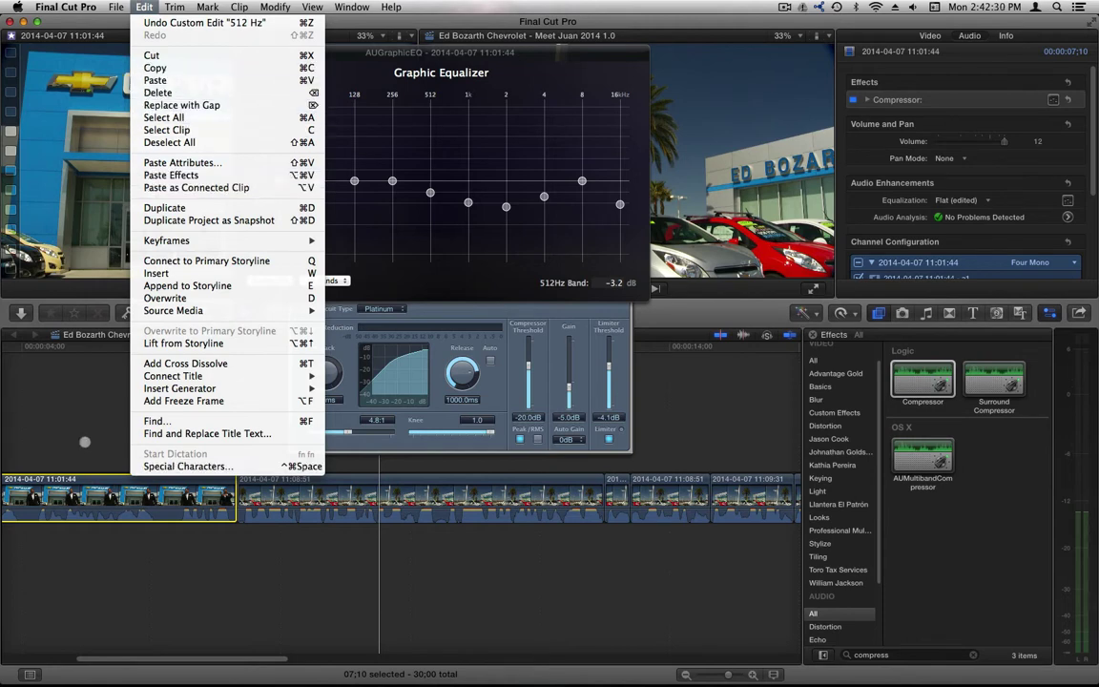
{"action": "left_click", "coordinate": [76, 398]}
{"action": "right_click", "coordinate": [95, 443]}
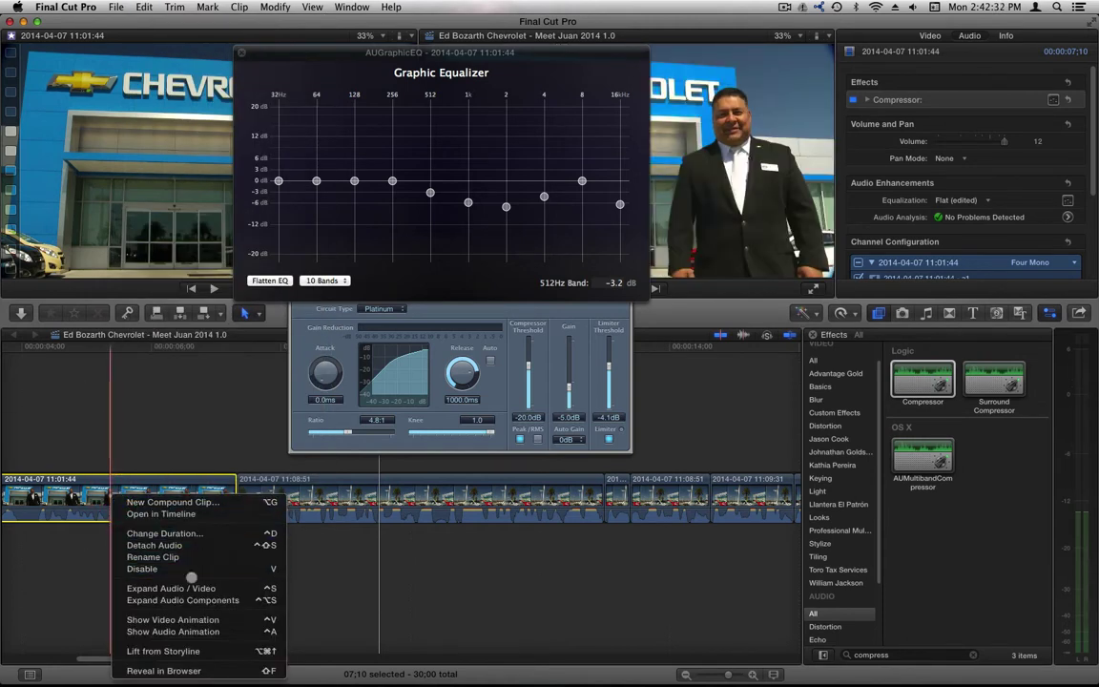
{"action": "left_click", "coordinate": [133, 417]}
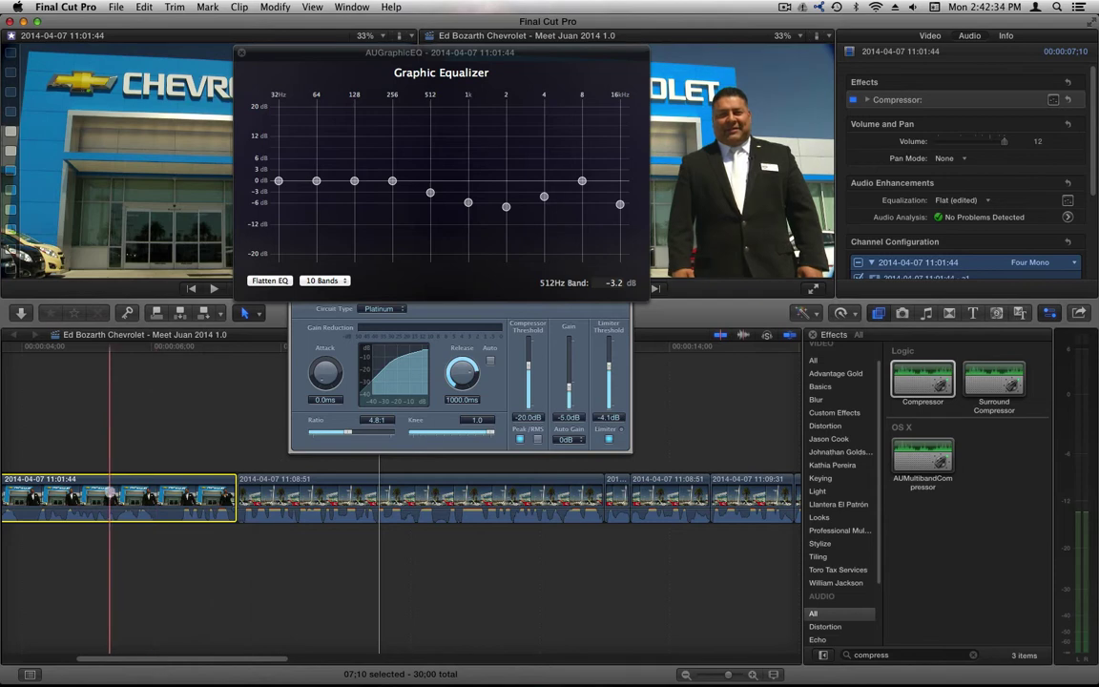
{"action": "key", "text": "super+c"}
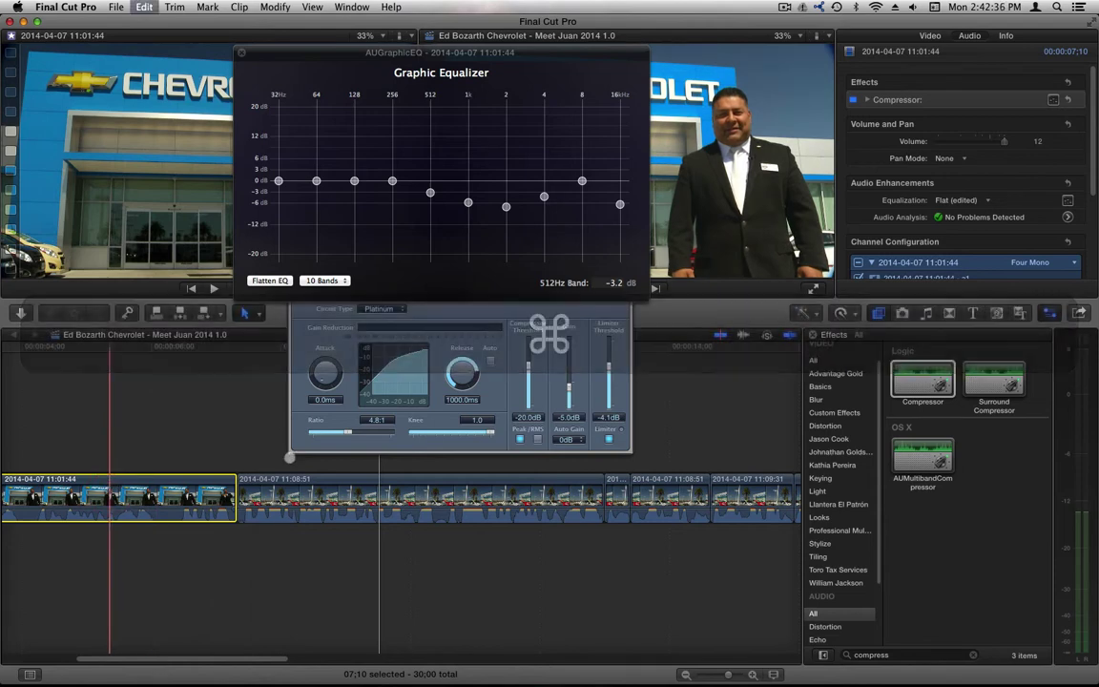
{"action": "left_click", "coordinate": [322, 496]}
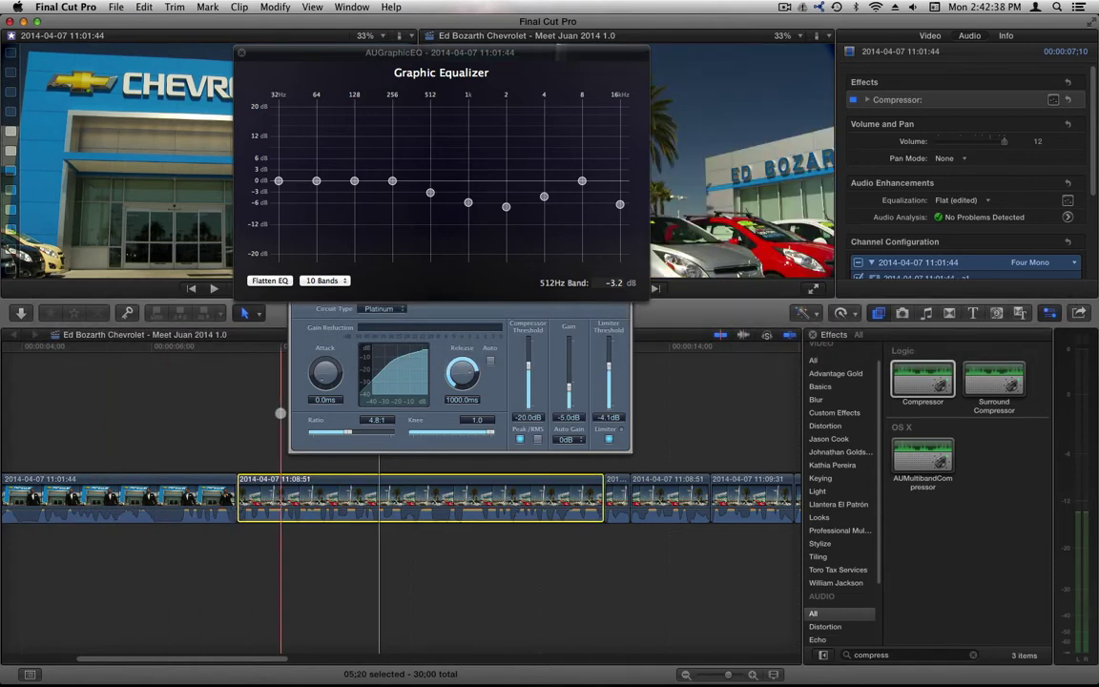
Zoom the timeline out and marquee-select the ten clips after the interview clip
{"action": "key", "text": "alt+z"}
{"action": "left_click", "coordinate": [740, 445], "text": "alt"}
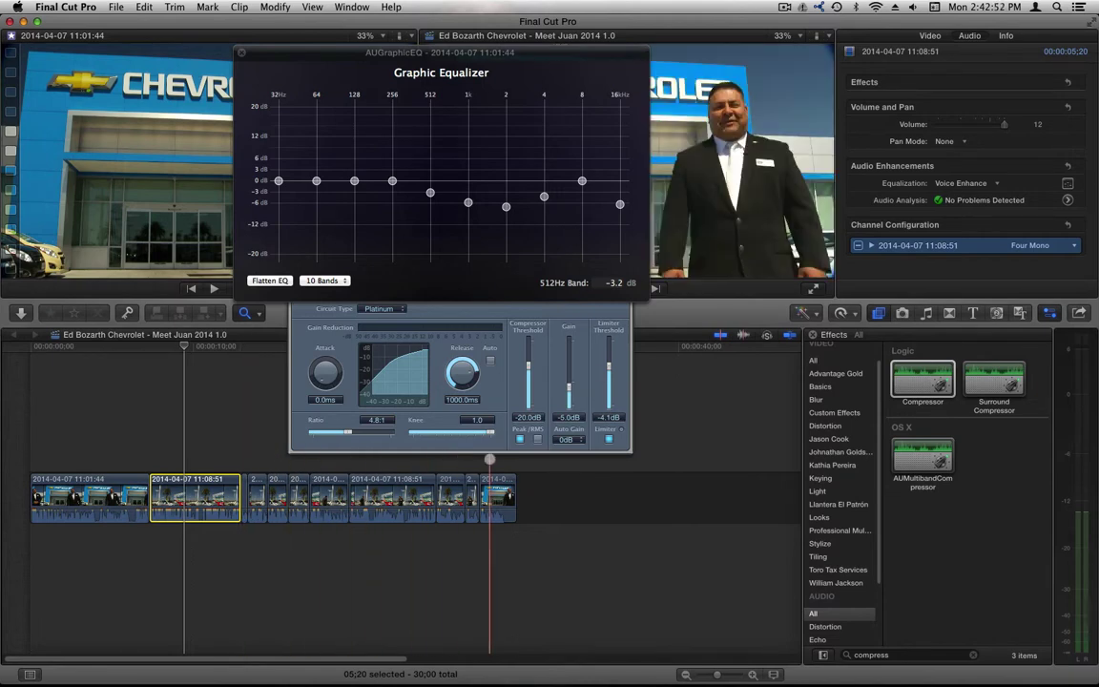
{"action": "key", "text": "a"}
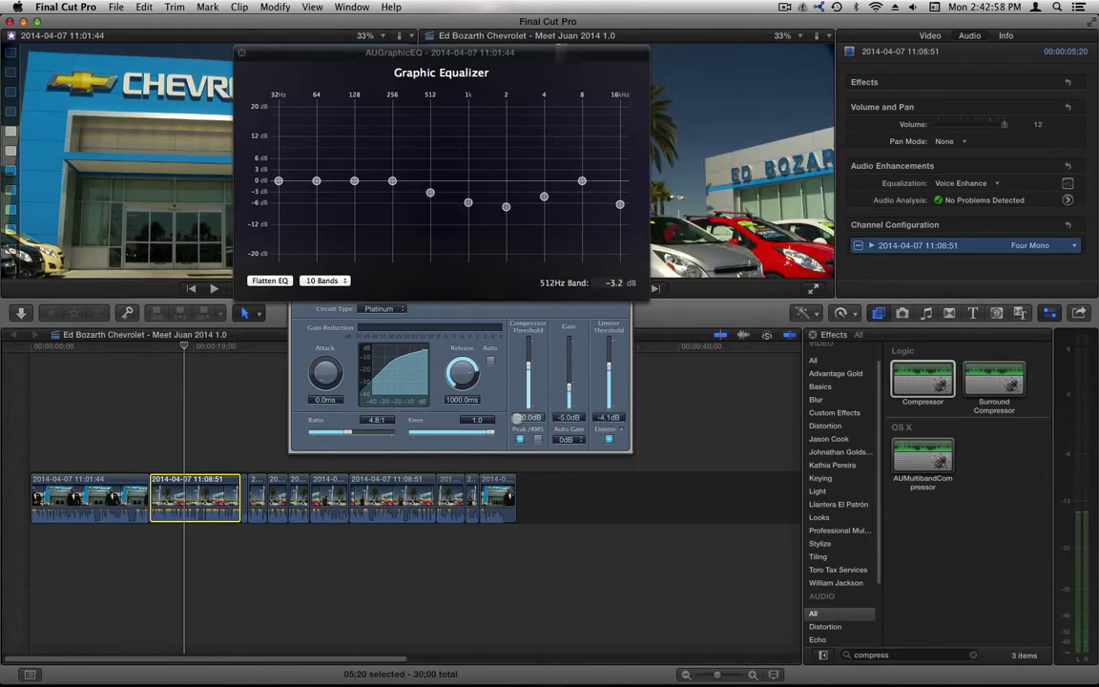
{"action": "left_click_drag", "start_coordinate": [592, 498], "coordinate": [201, 544]}
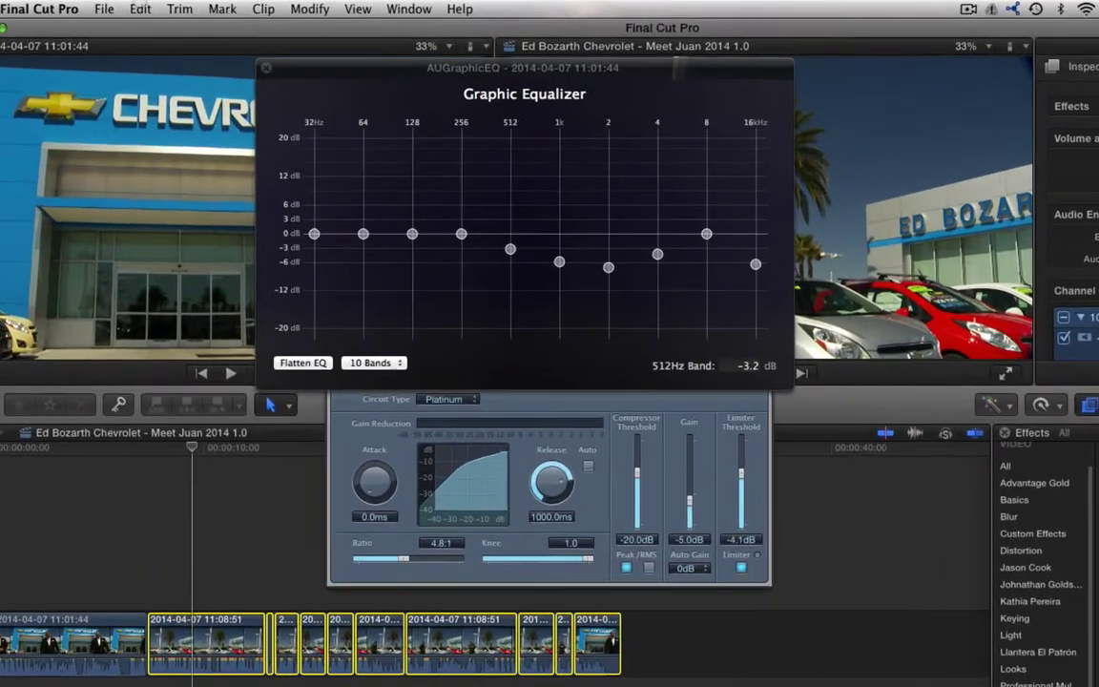
Bring up Paste Attributes for the ten selected clips with Shift-Command-V
{"action": "left_click", "coordinate": [144, 7]}
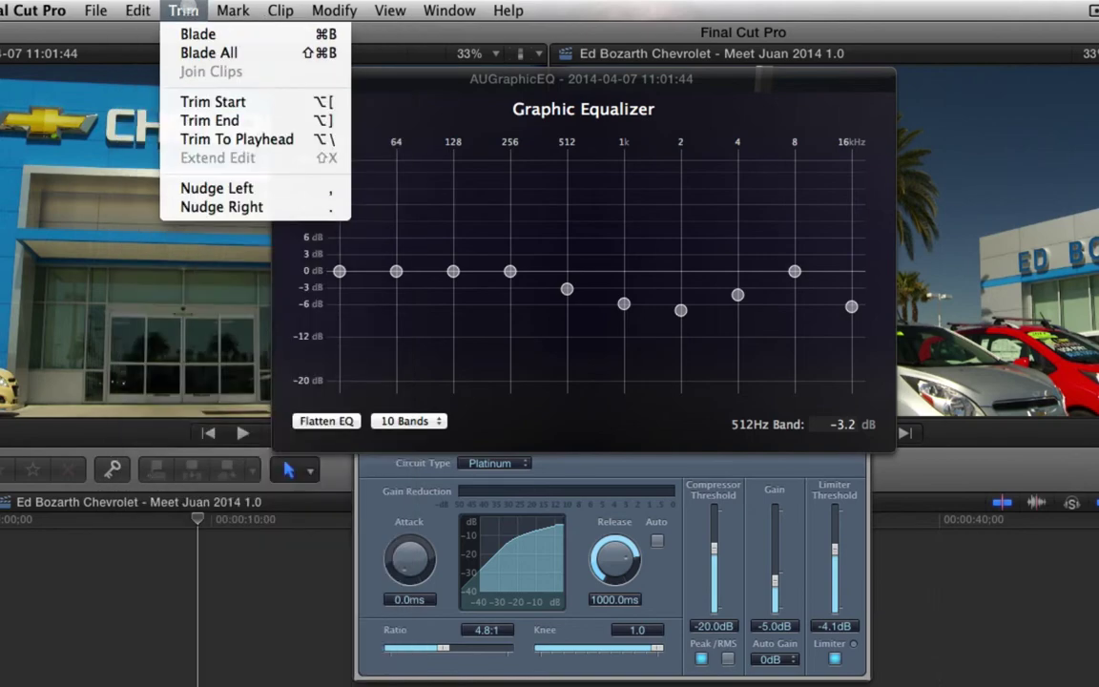
{"action": "left_click", "coordinate": [140, 8]}
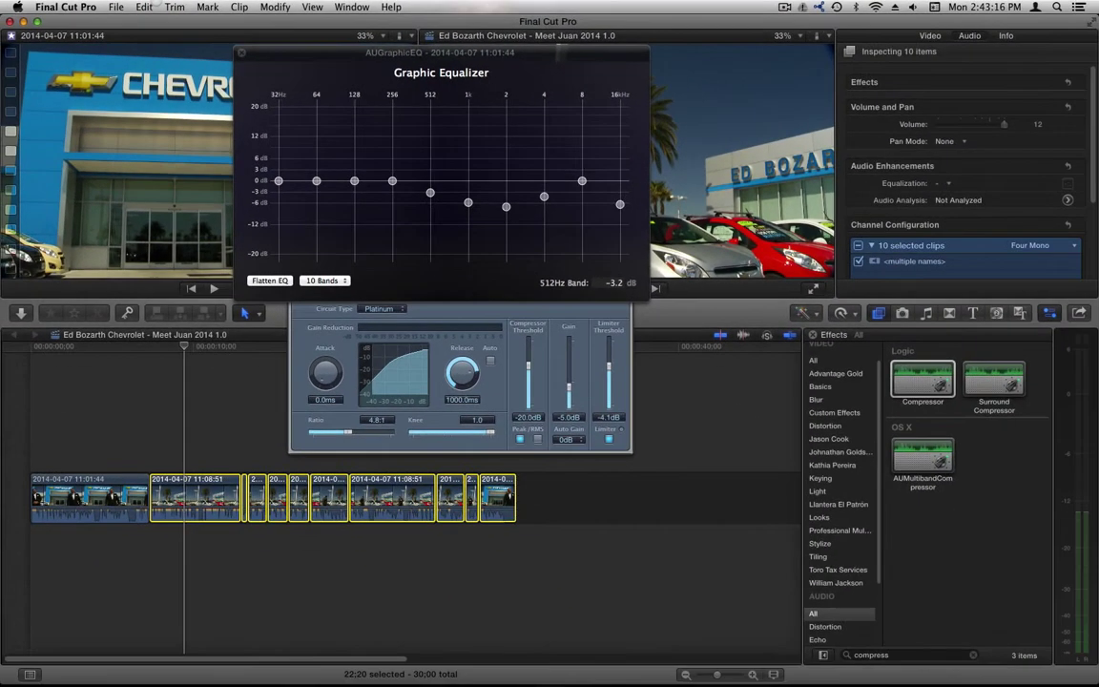
{"action": "key", "text": "shift+super+v"}
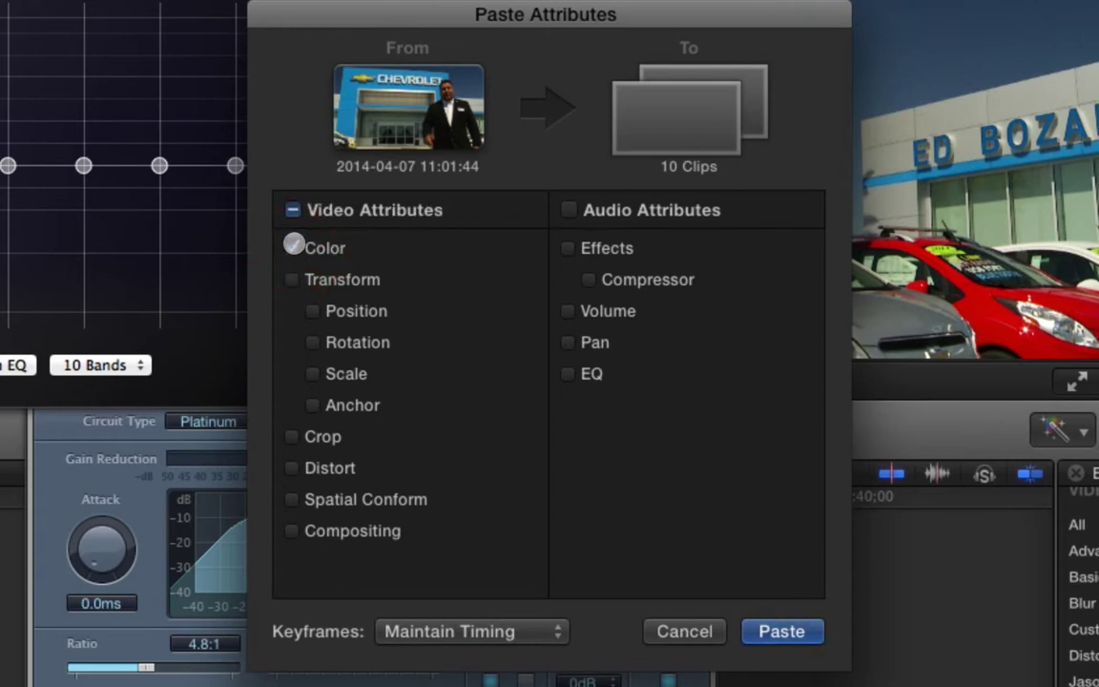
Paste only audio attributes, without Color, onto the ten clips, then select 11:08:51 to verify
{"action": "left_click", "coordinate": [293, 249]}
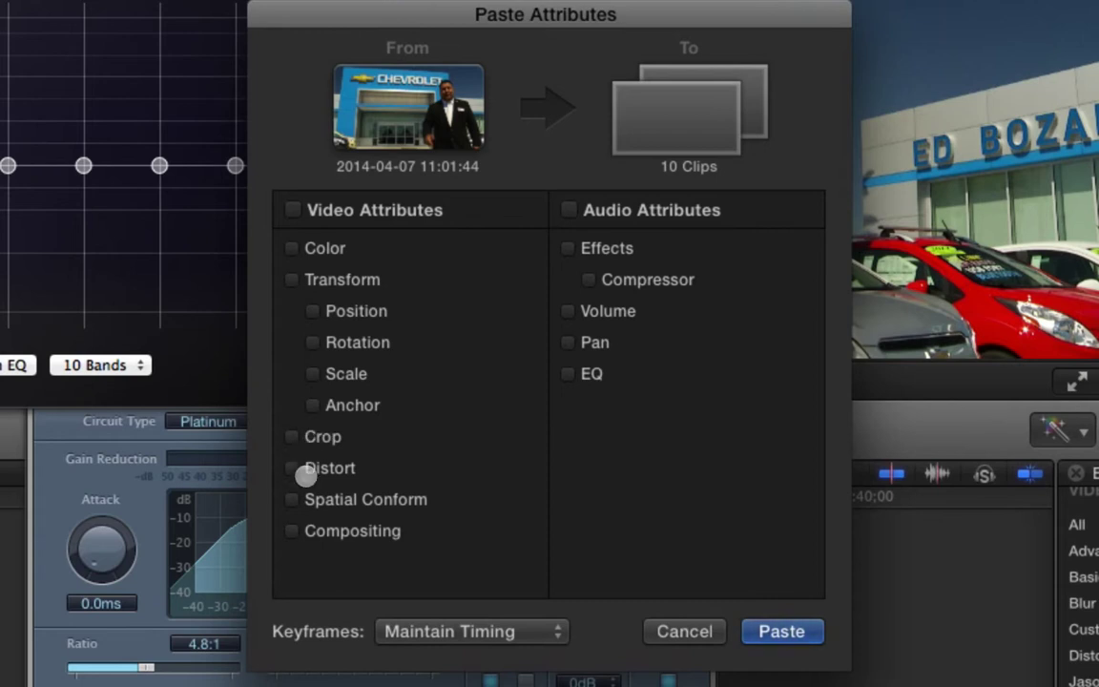
{"action": "left_click", "coordinate": [570, 210]}
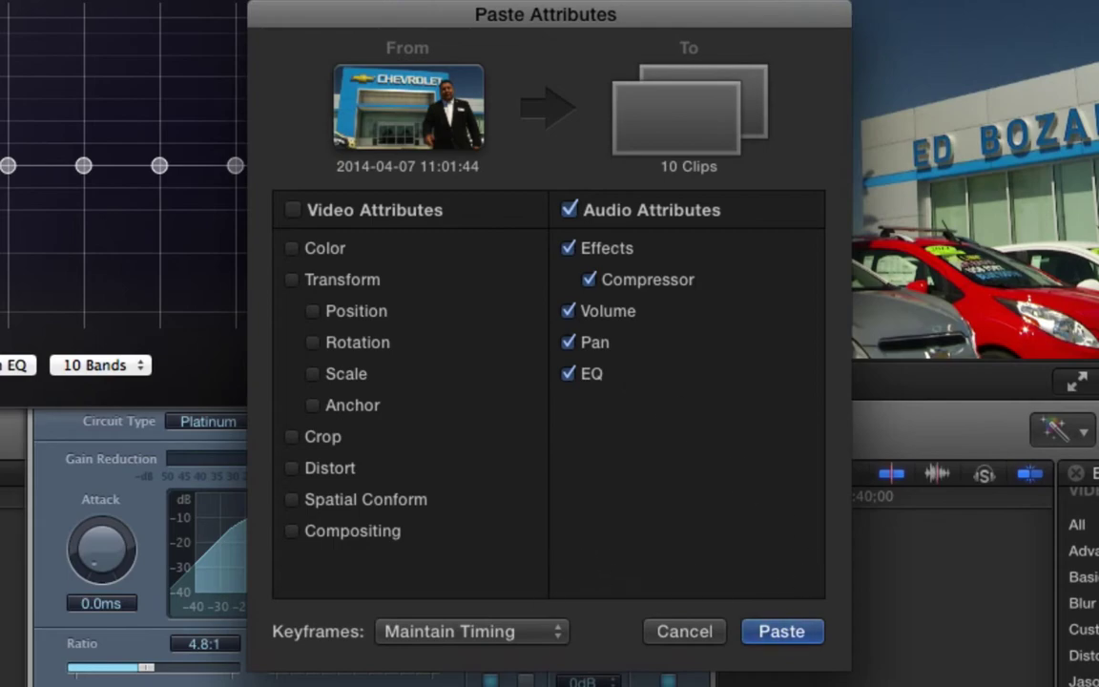
{"action": "left_click", "coordinate": [782, 630]}
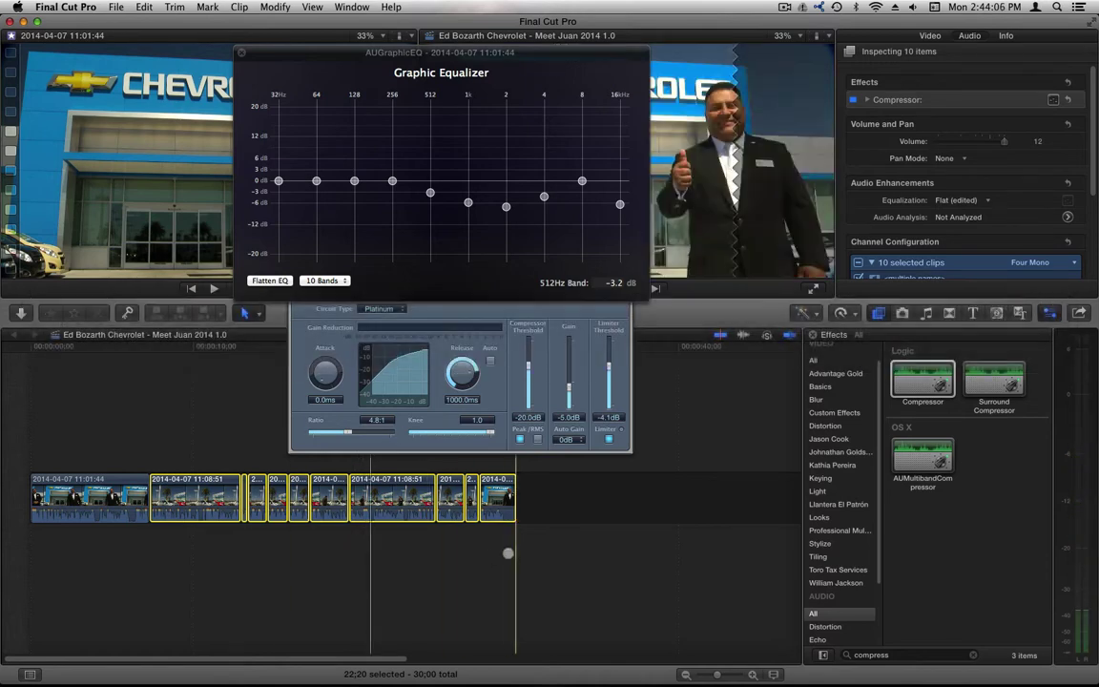
{"action": "left_click", "coordinate": [429, 547]}
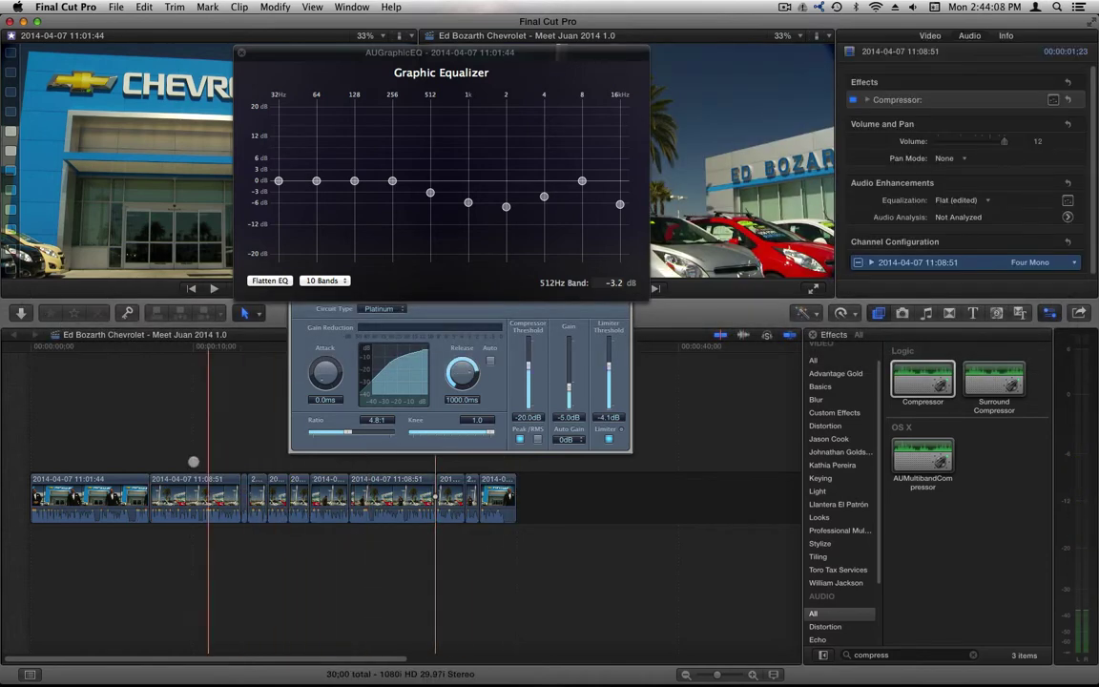
{"action": "left_click", "coordinate": [191, 496]}
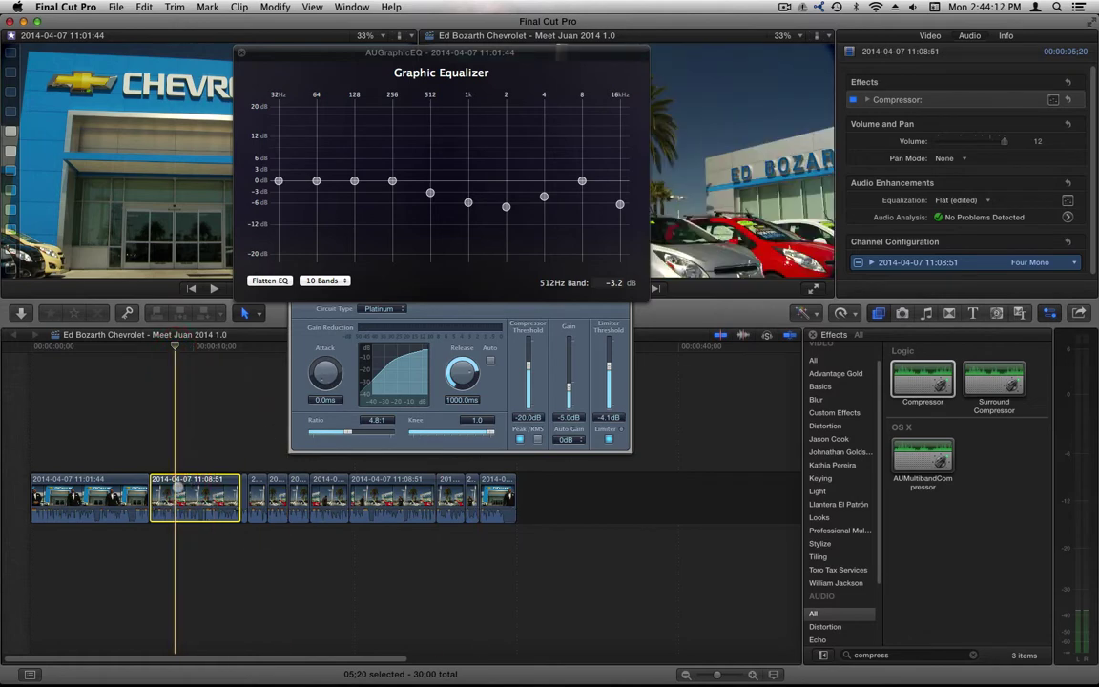
Cut the 4 kHz and 1 kHz bands further and nudge 256 Hz down slightly
{"action": "left_click", "coordinate": [166, 491]}
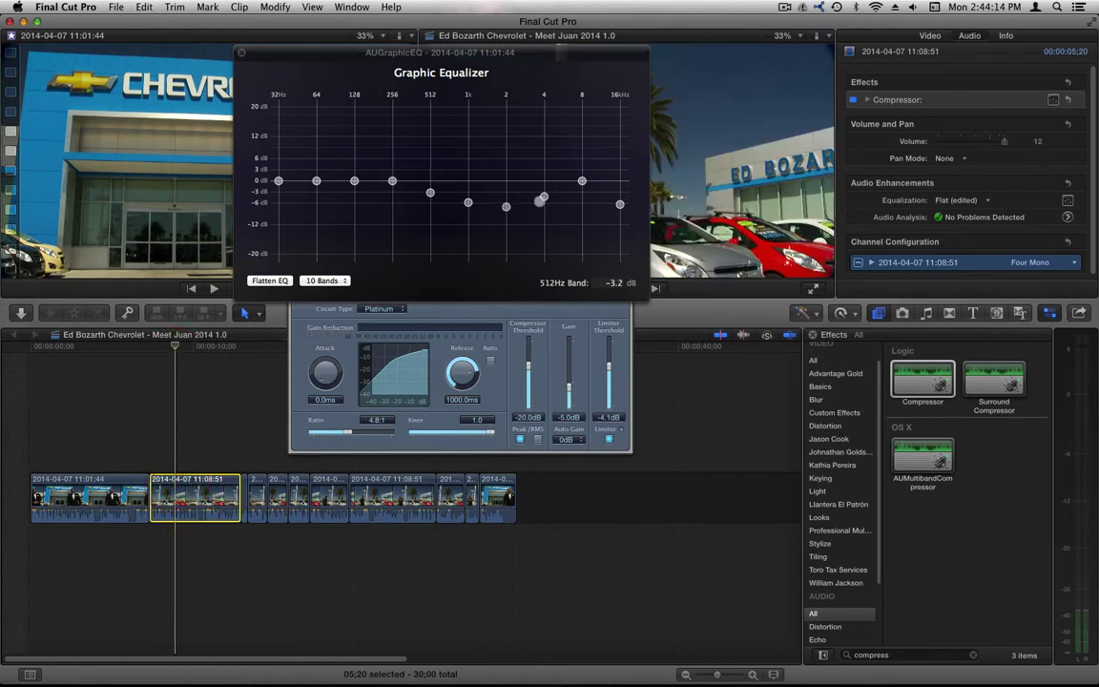
{"action": "left_click_drag", "start_coordinate": [544, 196], "coordinate": [543, 201]}
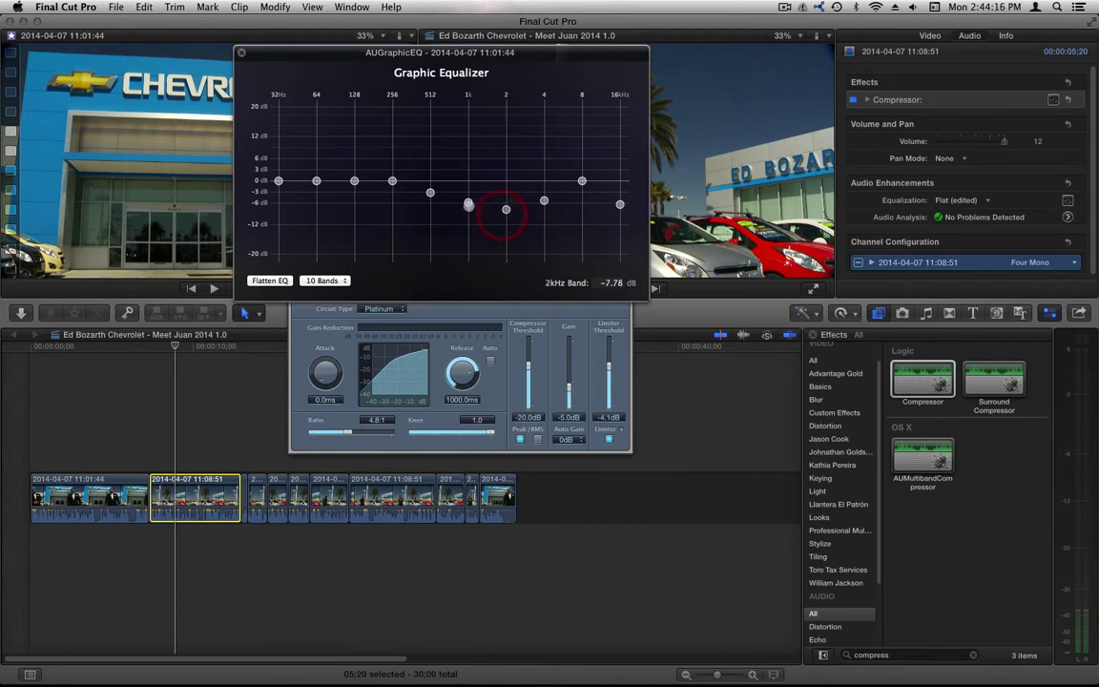
{"action": "mouse_move", "coordinate": [468, 202]}
{"action": "left_mouse_down"}
{"action": "mouse_move", "coordinate": [446, 206]}
{"action": "mouse_move", "coordinate": [468, 210]}
{"action": "left_mouse_up"}
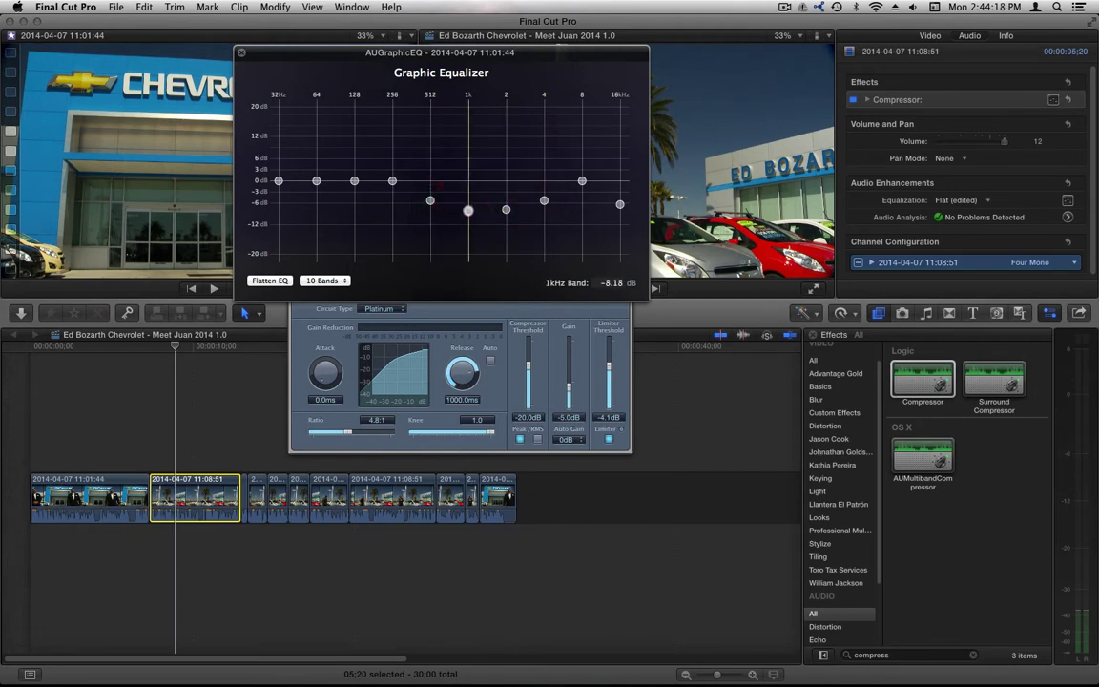
{"action": "left_click_drag", "start_coordinate": [393, 186], "coordinate": [392, 187]}
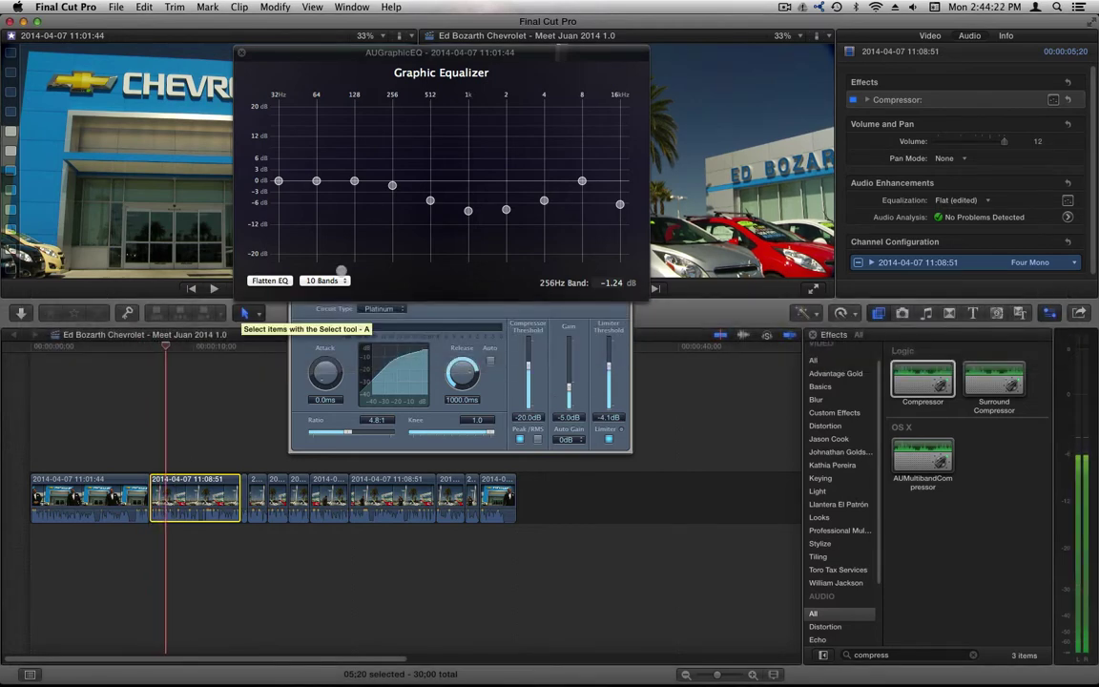
Try boosting 128 Hz, 256 Hz and 512 Hz, then undo those boosts
{"action": "left_click_drag", "start_coordinate": [355, 180], "coordinate": [355, 169]}
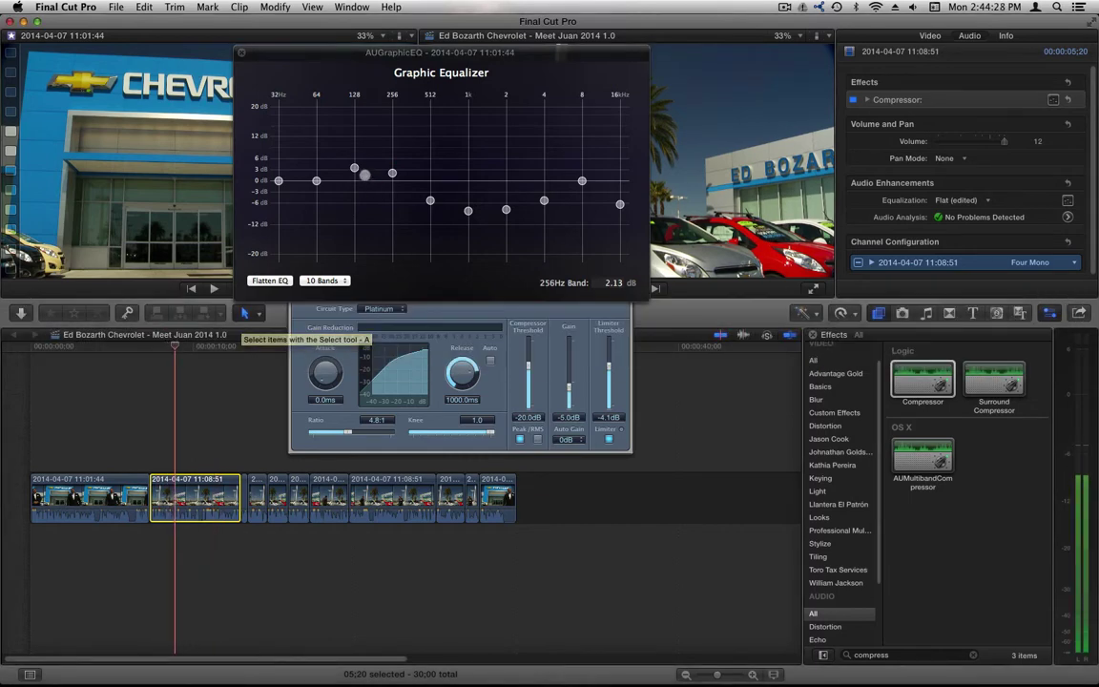
{"action": "left_click_drag", "start_coordinate": [355, 168], "coordinate": [398, 159]}
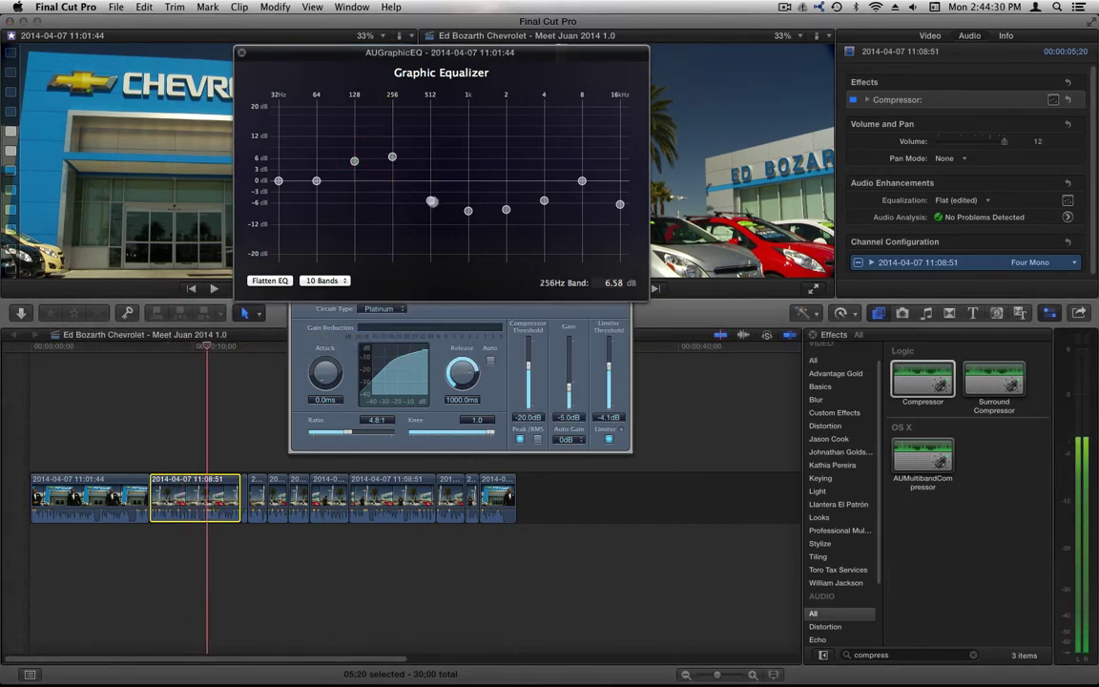
{"action": "left_click_drag", "start_coordinate": [431, 200], "coordinate": [431, 175]}
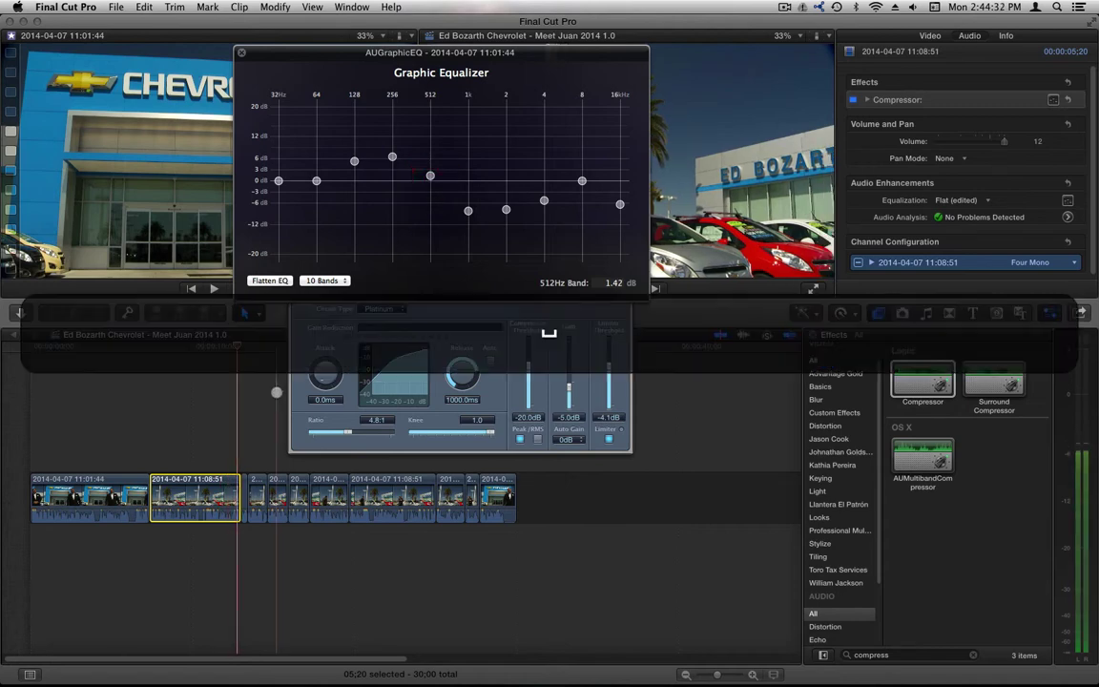
{"action": "key", "text": "super+z"}
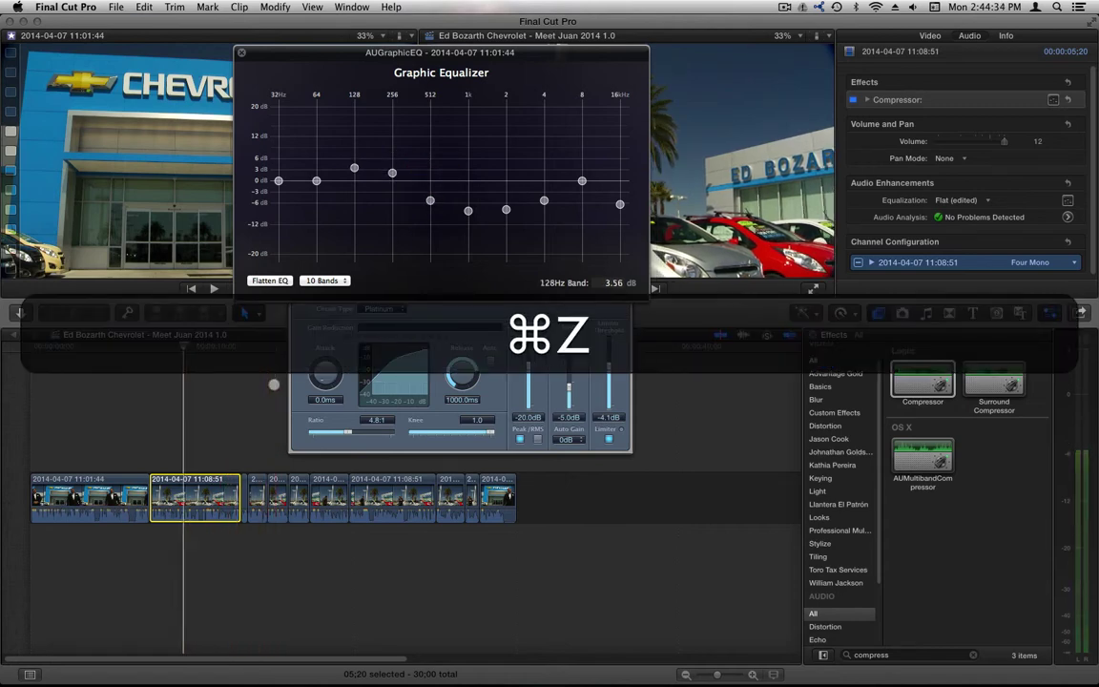
{"action": "key", "text": "super+z"}
{"action": "key", "text": "super+z"}
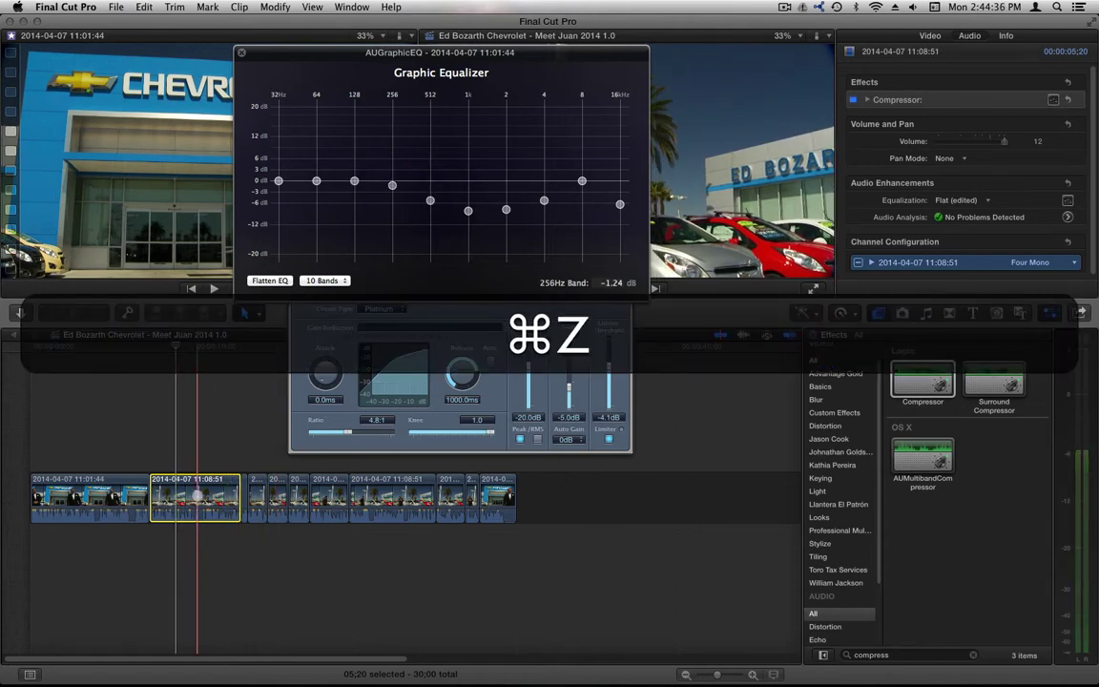
{"action": "key", "text": "super+z"}
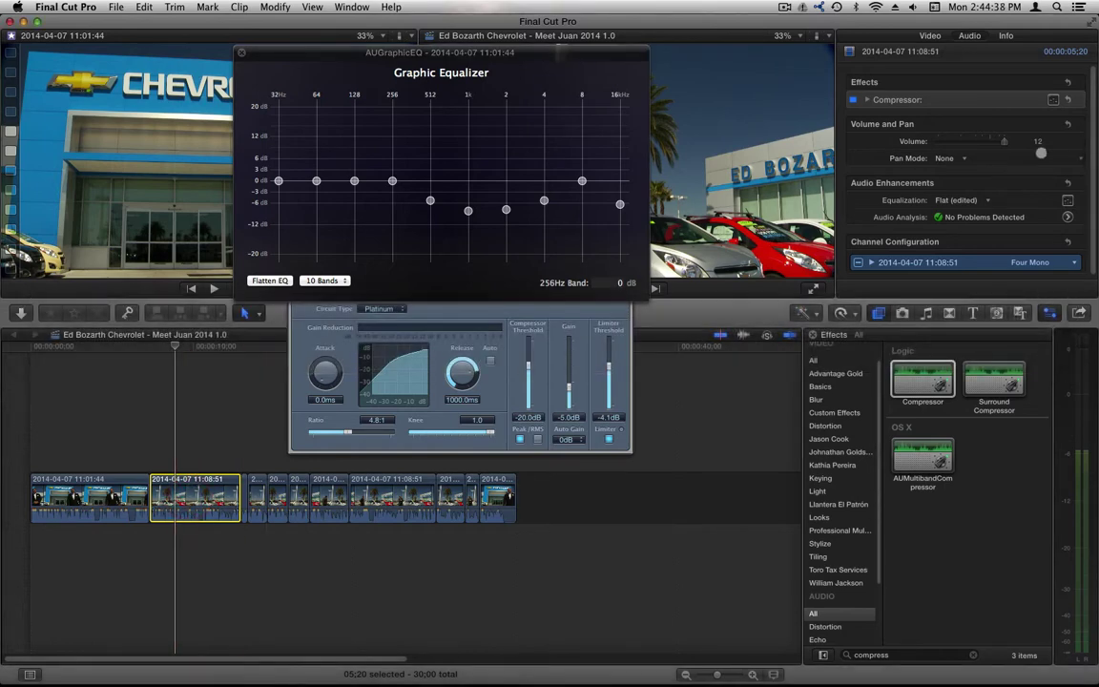
On 11:08:51, cut 1–2 kHz and 8 kHz, set 512 Hz near −3 dB, and play
{"action": "left_click", "coordinate": [1071, 200]}
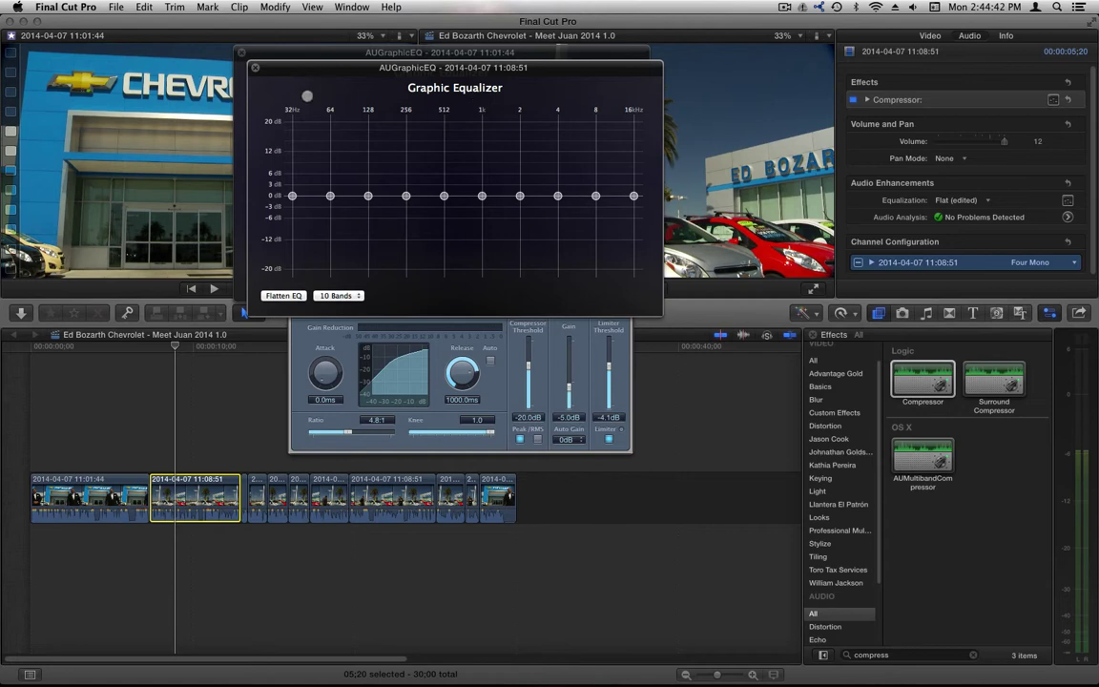
{"action": "mouse_move", "coordinate": [481, 196]}
{"action": "left_mouse_down"}
{"action": "mouse_move", "coordinate": [482, 216]}
{"action": "mouse_move", "coordinate": [520, 217]}
{"action": "left_mouse_up"}
{"action": "left_click_drag", "start_coordinate": [594, 194], "coordinate": [611, 196]}
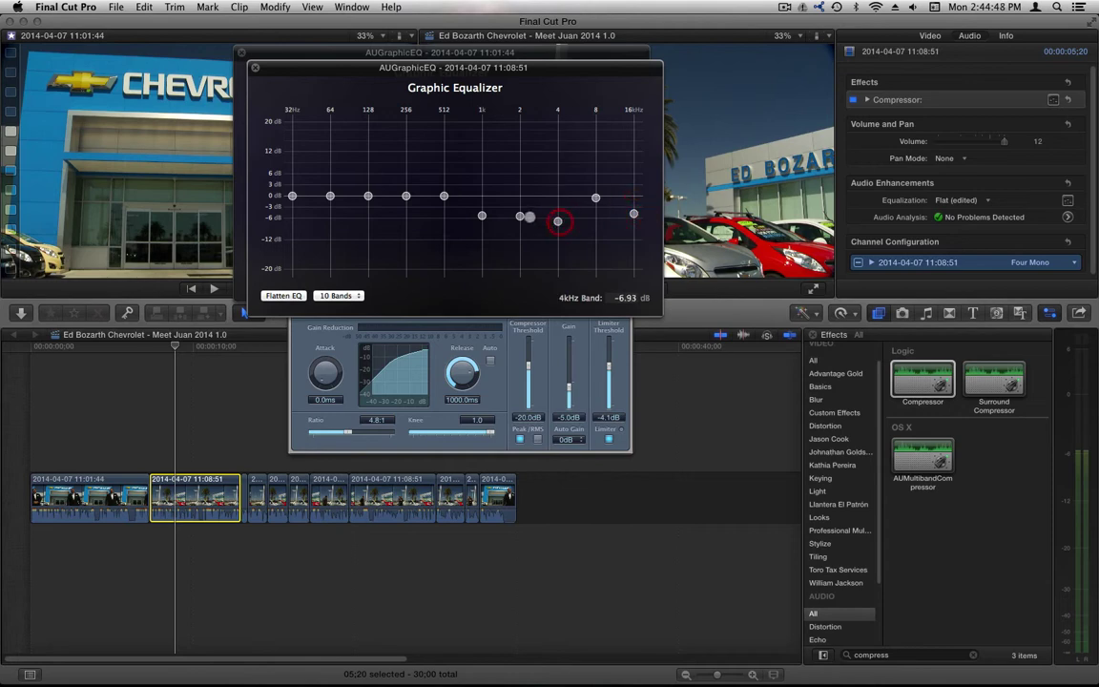
{"action": "left_click_drag", "start_coordinate": [520, 218], "coordinate": [520, 225]}
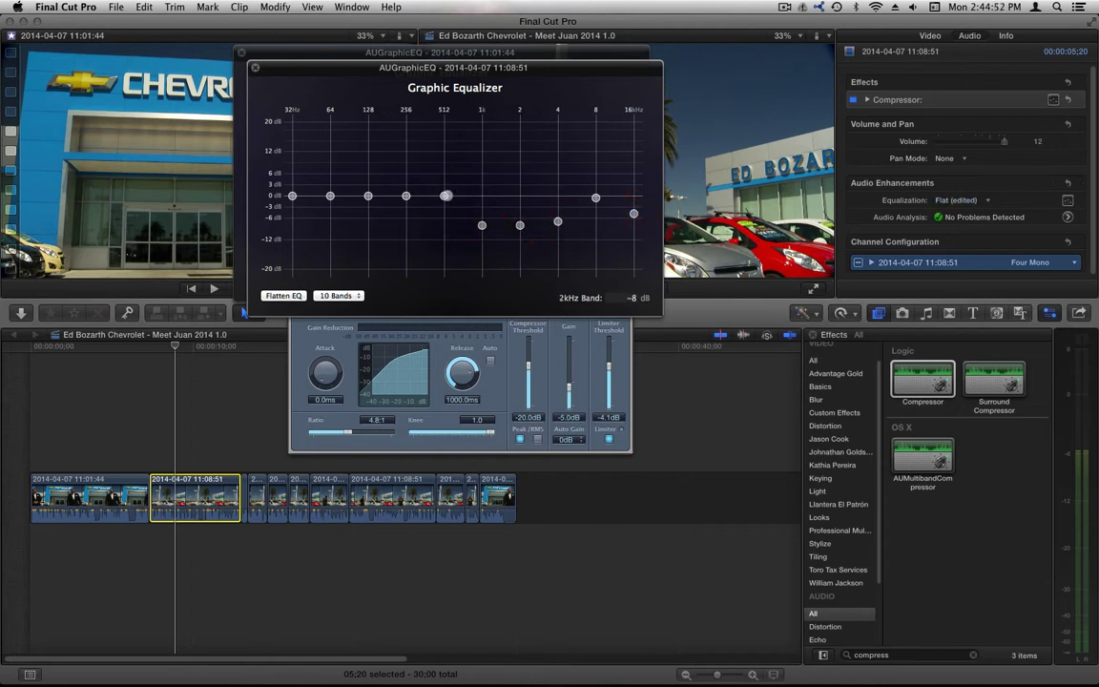
{"action": "mouse_move", "coordinate": [445, 195]}
{"action": "left_mouse_down"}
{"action": "mouse_move", "coordinate": [428, 205]}
{"action": "mouse_move", "coordinate": [366, 179]}
{"action": "left_mouse_up"}
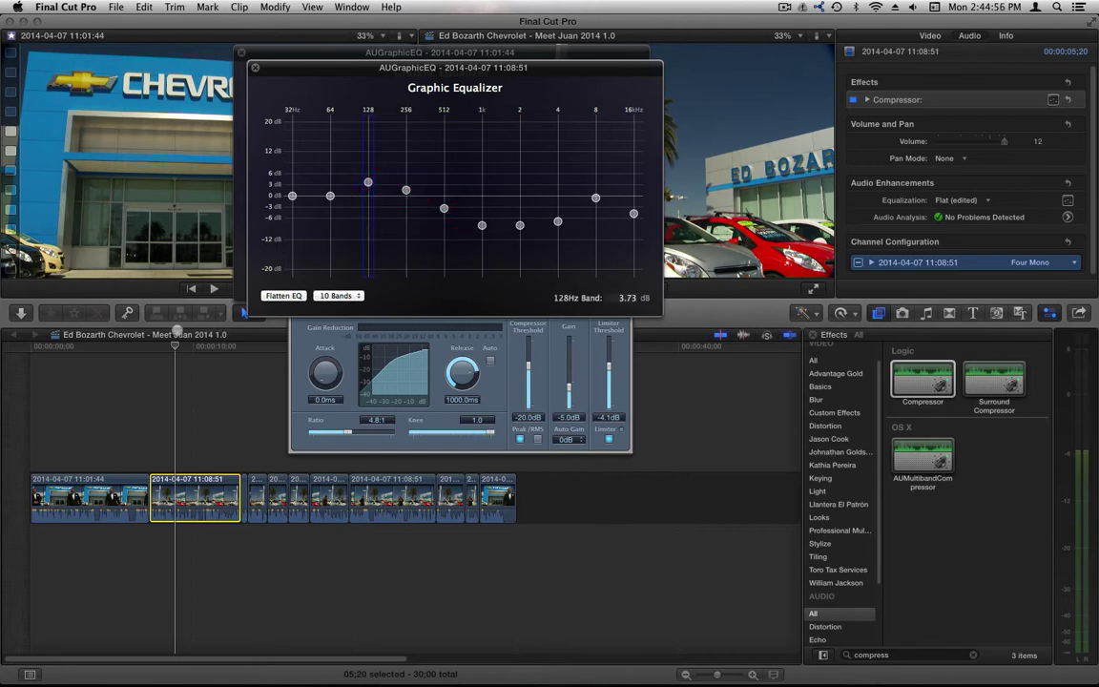
{"action": "key", "text": "shift+slash"}
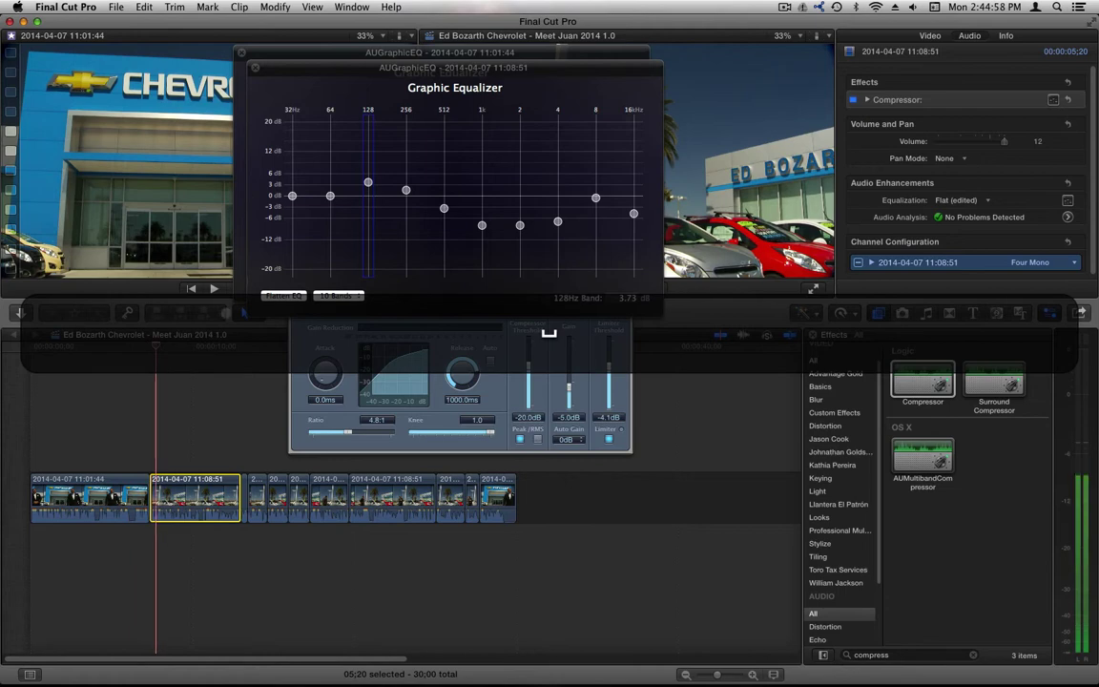
Boost 128 Hz to about 6 dB and 256 Hz to about 2.5 dB, then replay
{"action": "left_click_drag", "start_coordinate": [368, 181], "coordinate": [363, 172]}
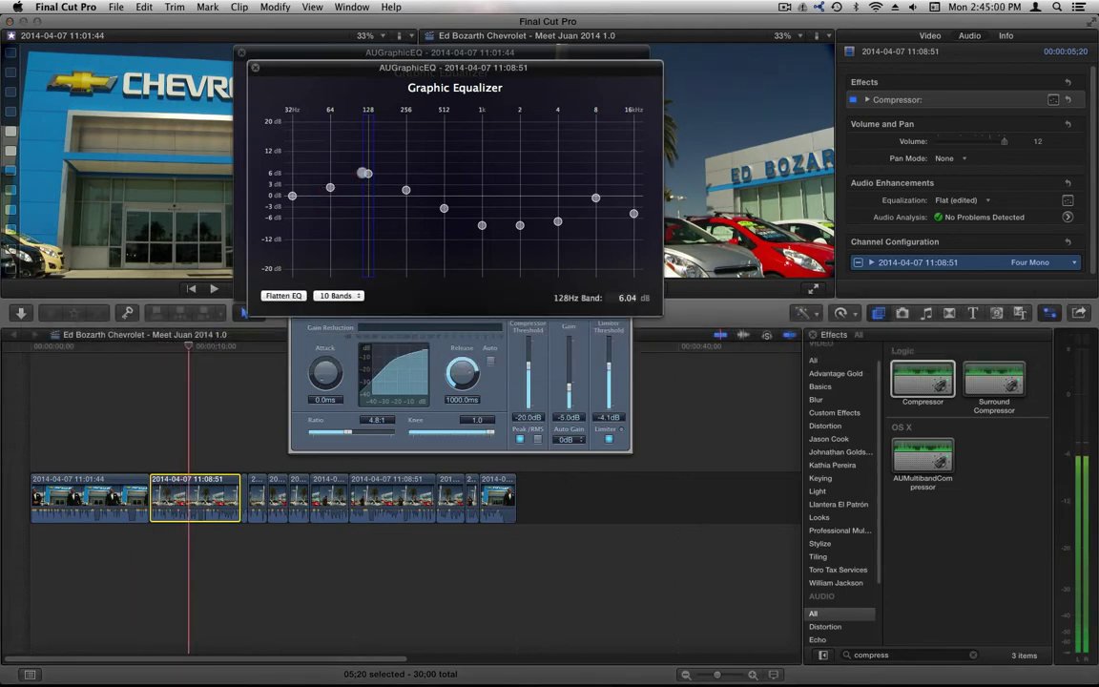
{"action": "left_click_drag", "start_coordinate": [363, 173], "coordinate": [367, 177]}
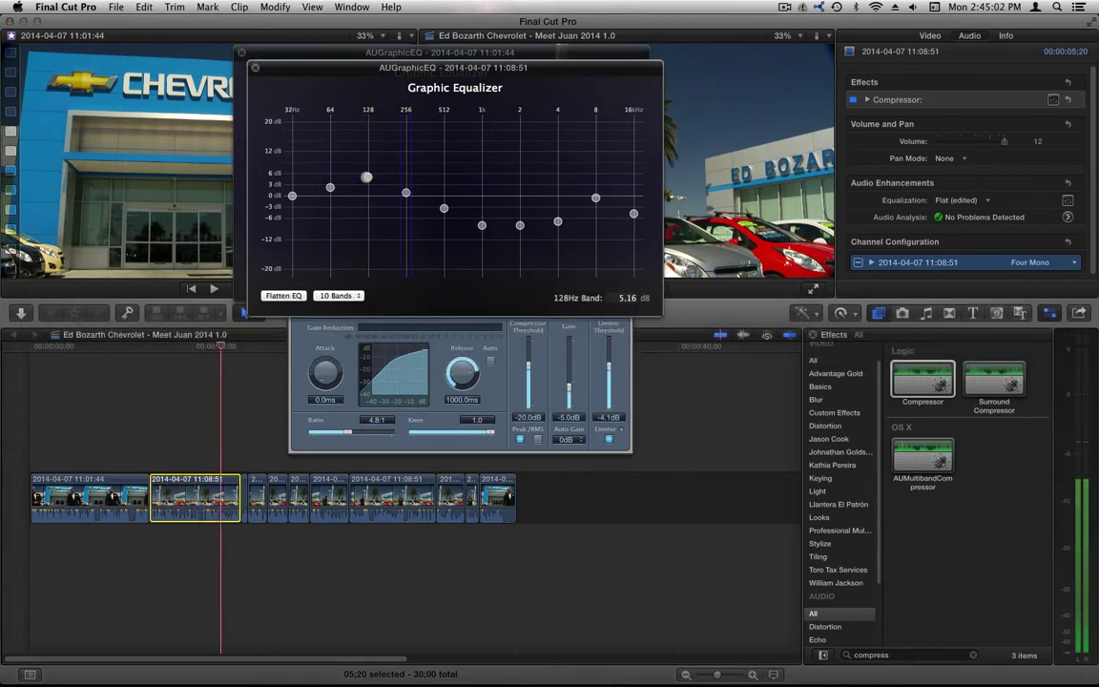
{"action": "left_click", "coordinate": [408, 193]}
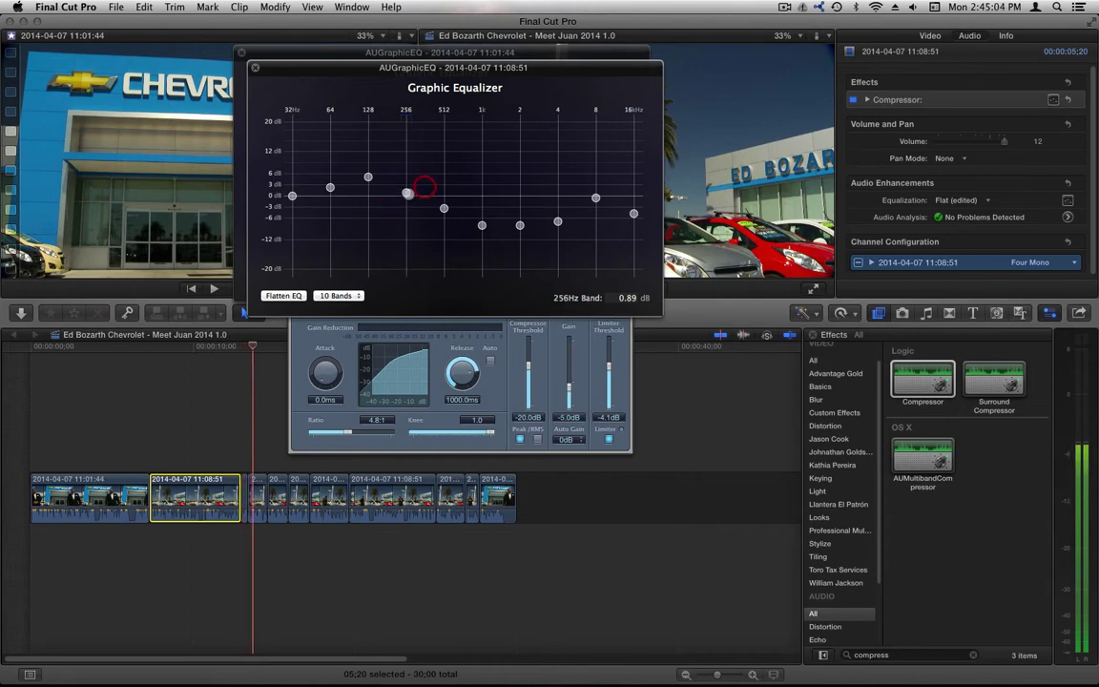
{"action": "left_click_drag", "start_coordinate": [407, 193], "coordinate": [405, 186]}
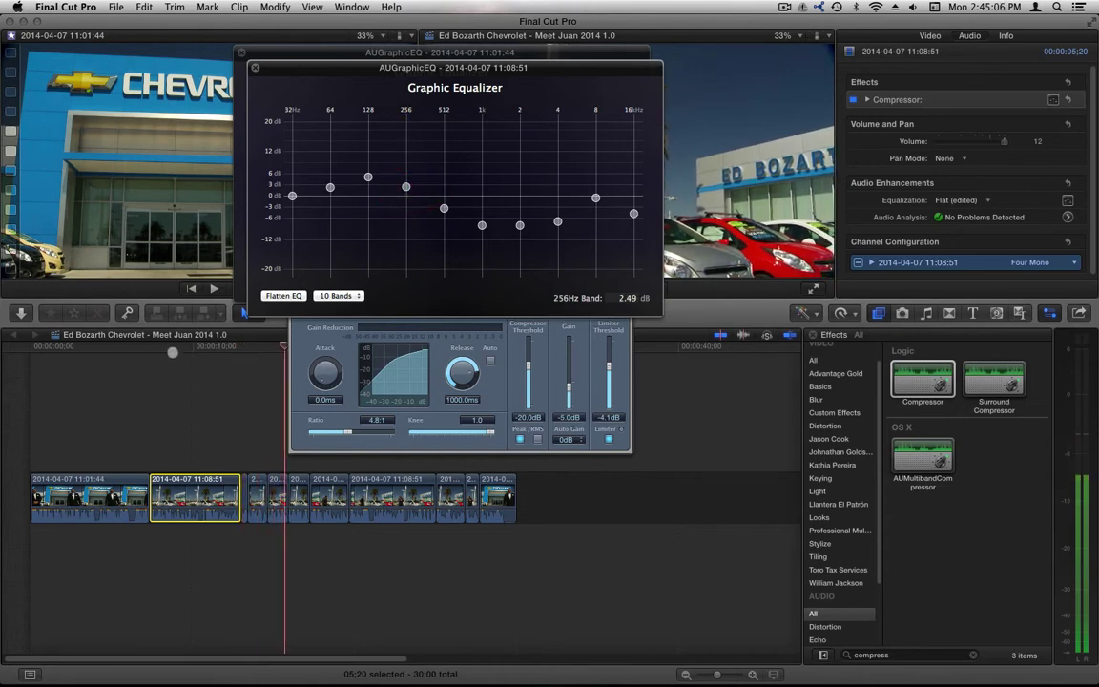
{"action": "left_click", "coordinate": [244, 312]}
{"action": "key", "text": "/"}
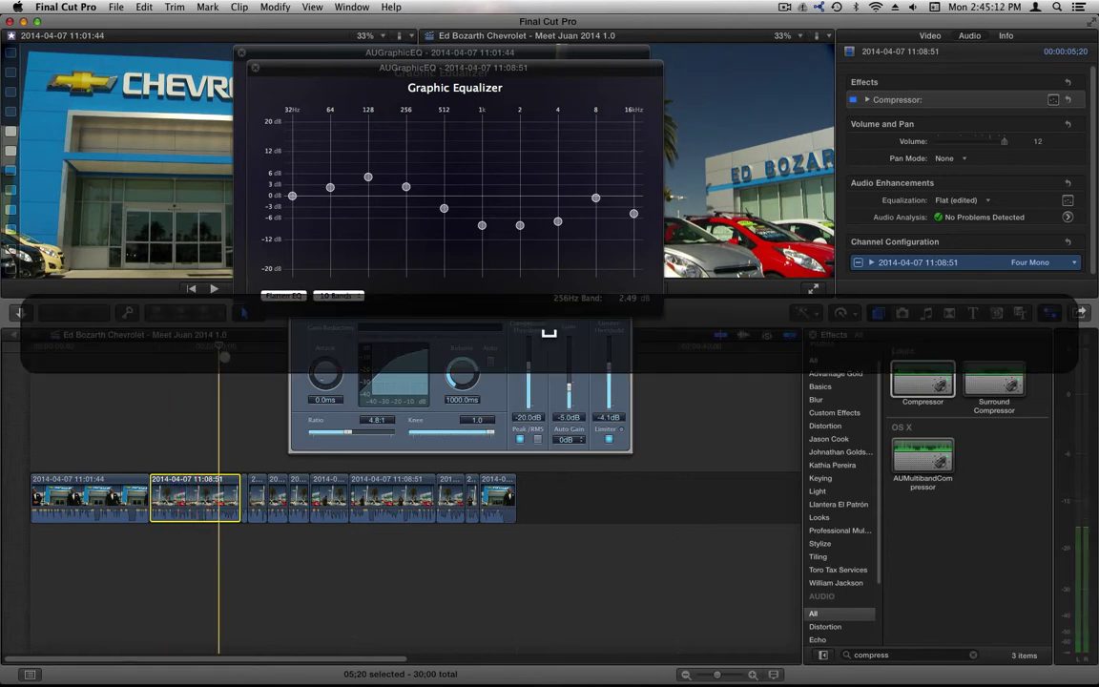
Lower 128 Hz slightly, cut 1 kHz to about −9.4 dB, and replay to audition
{"action": "left_click_drag", "start_coordinate": [367, 177], "coordinate": [367, 181]}
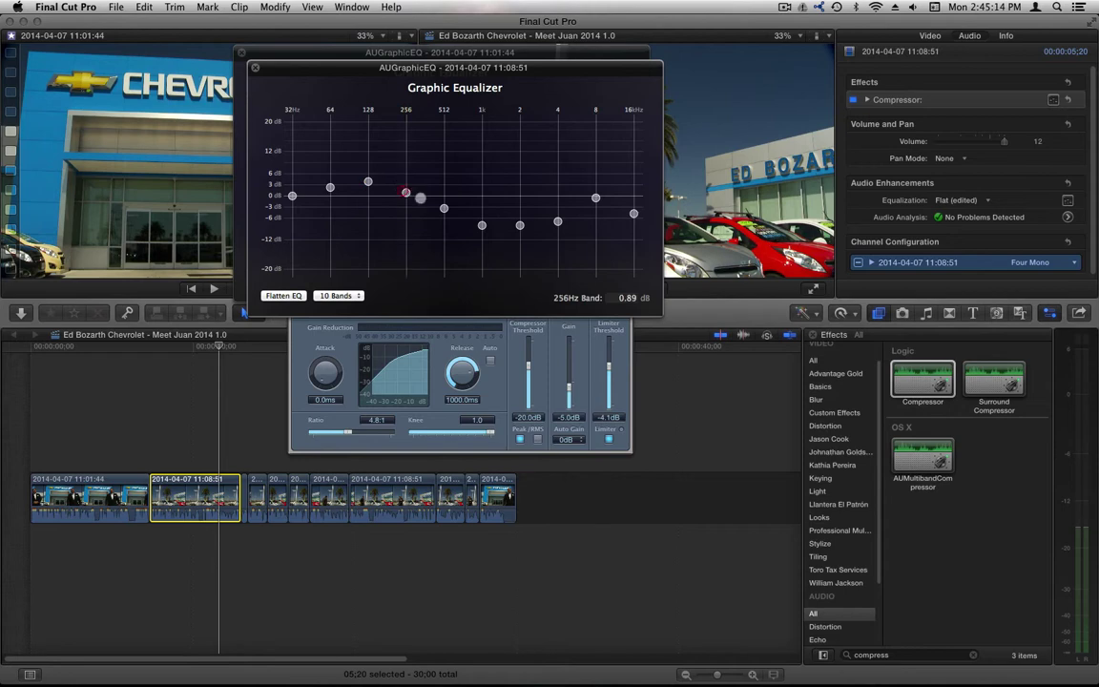
{"action": "left_click_drag", "start_coordinate": [481, 225], "coordinate": [520, 232]}
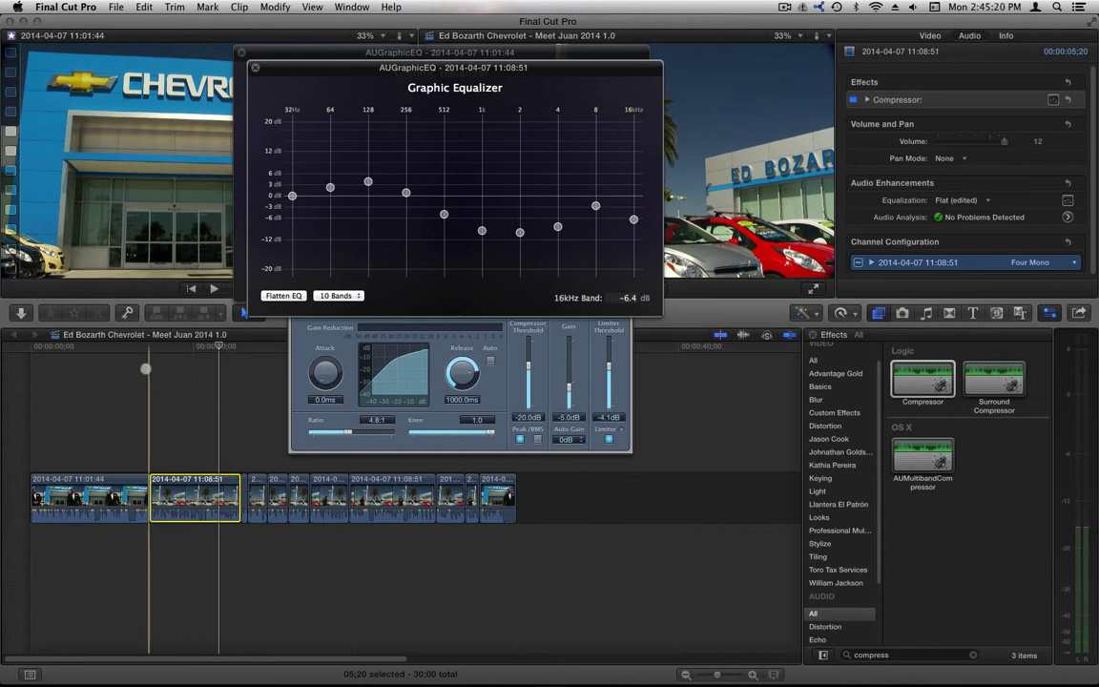
{"action": "left_click", "coordinate": [161, 572]}
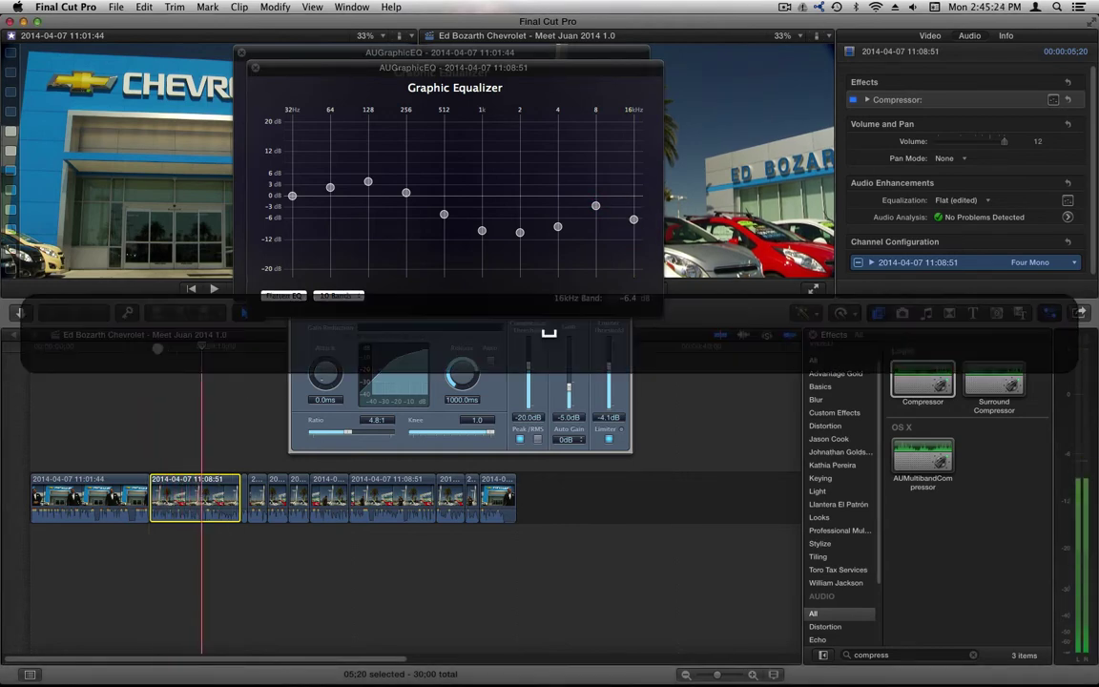
{"action": "left_click", "coordinate": [186, 437]}
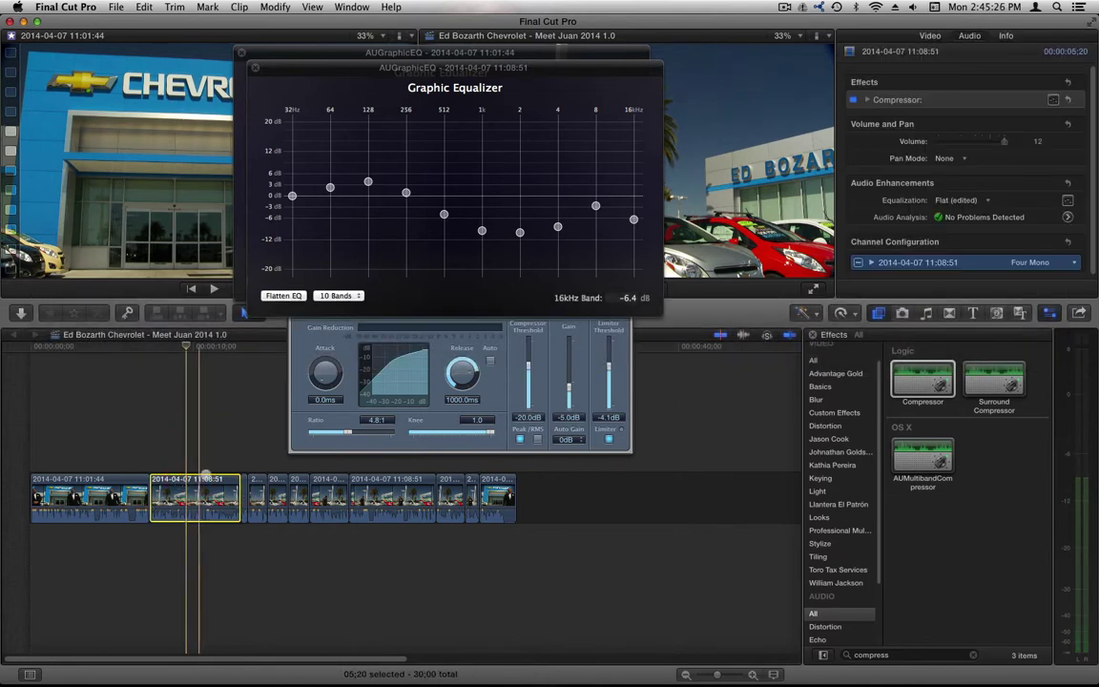
Paste the 11:08:51 clip's EQ onto the eight following clips, then select it alone and play
{"action": "key", "text": "super+c"}
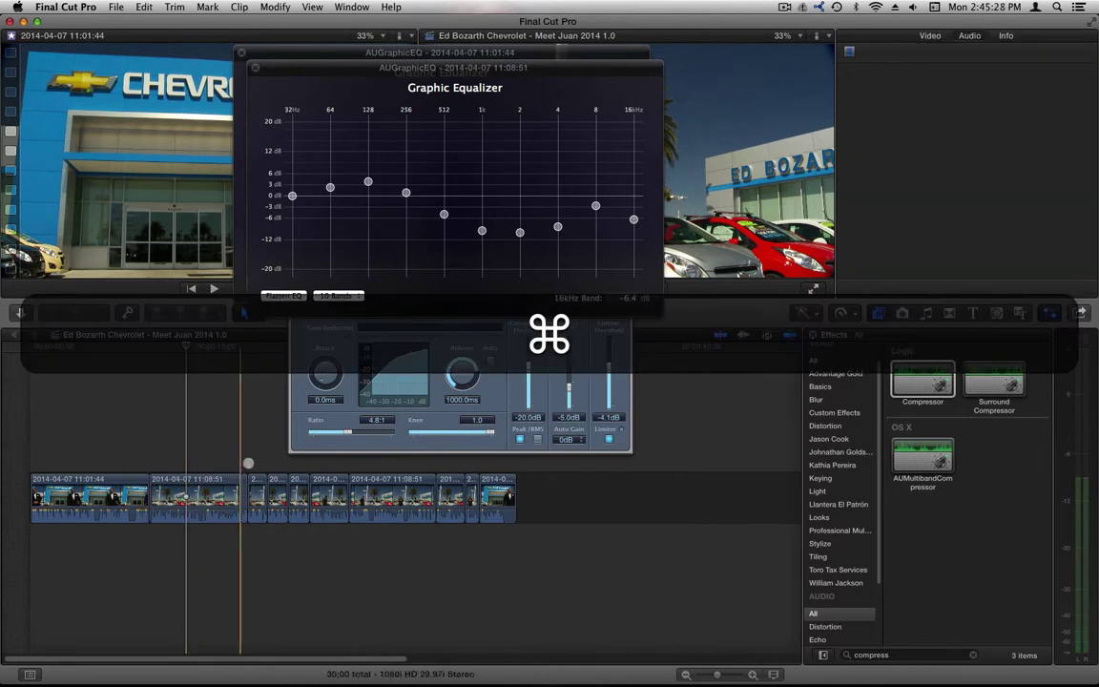
{"action": "left_click_drag", "start_coordinate": [243, 462], "coordinate": [473, 555]}
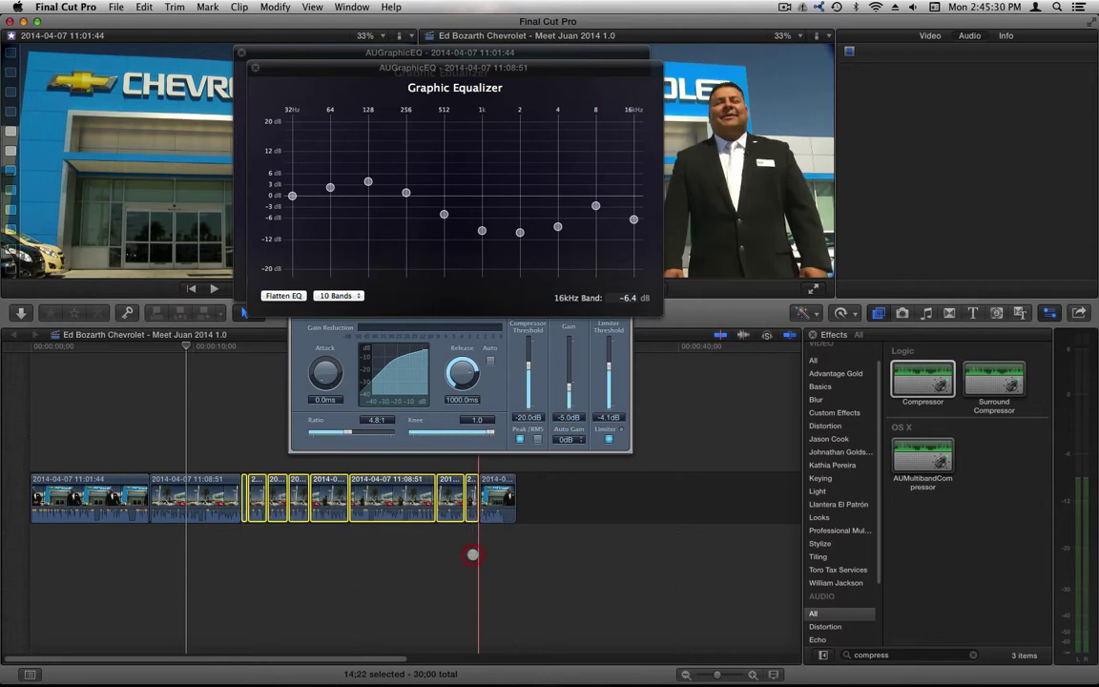
{"action": "key", "text": "shift+super+v"}
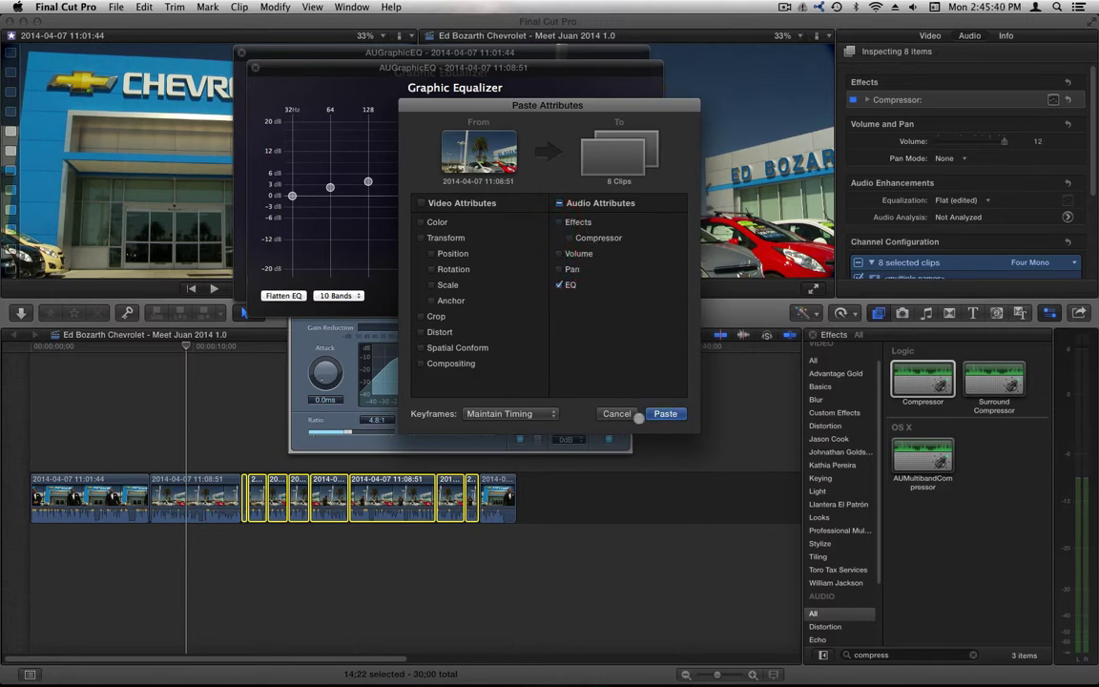
{"action": "left_click", "coordinate": [663, 413]}
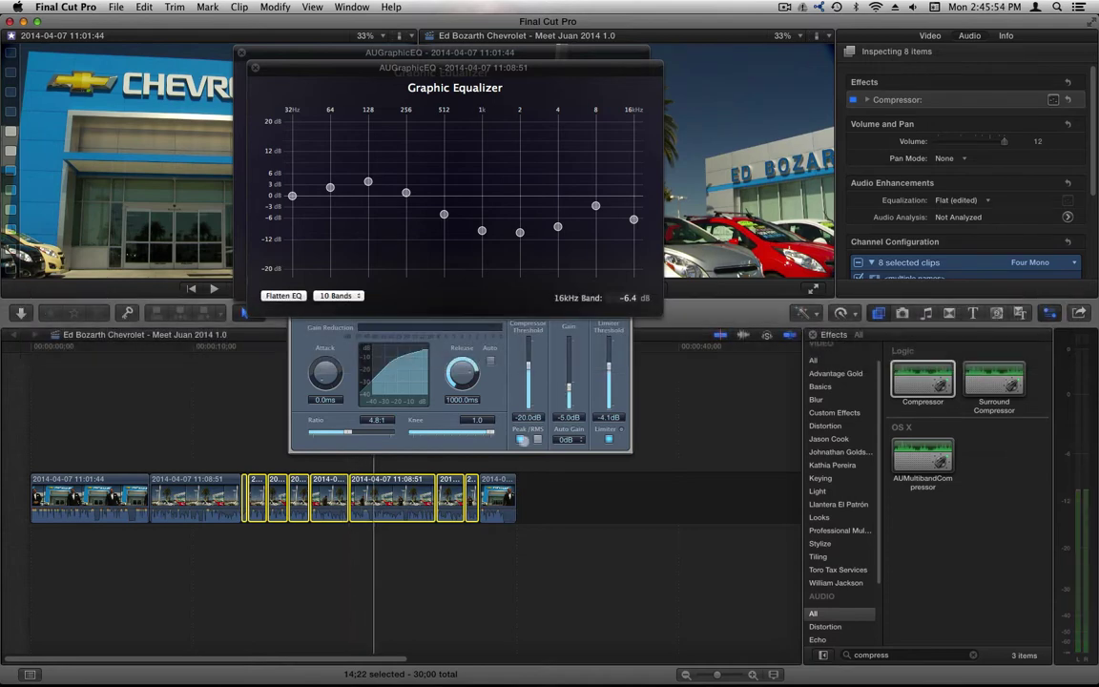
{"action": "key", "text": "c"}
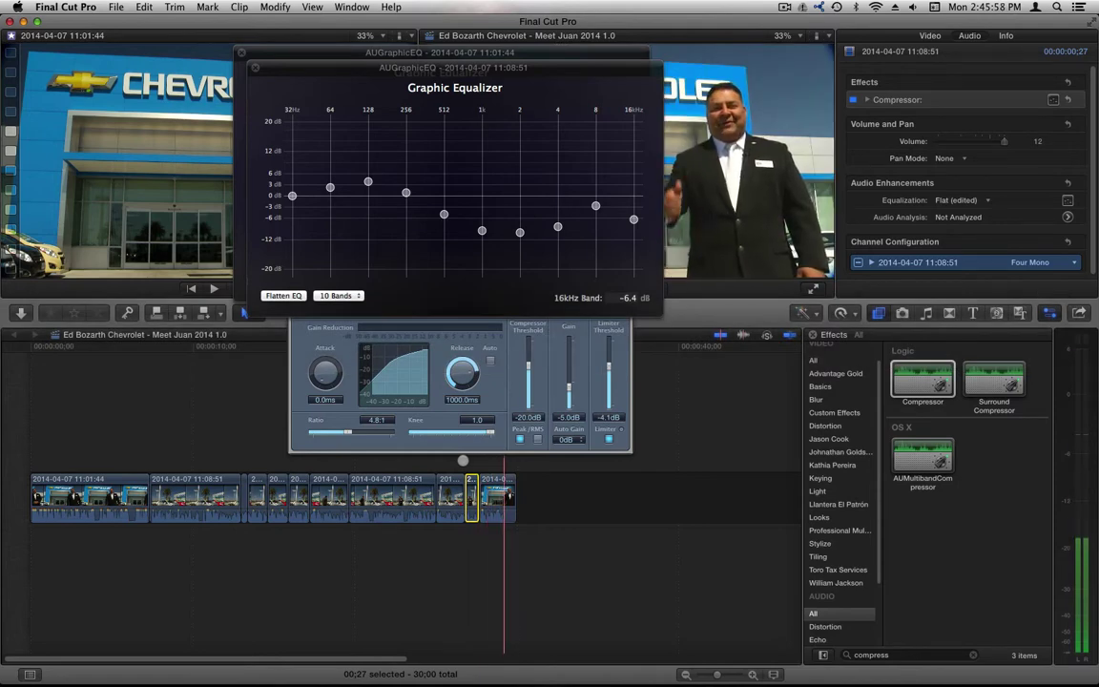
{"action": "key", "text": "space"}
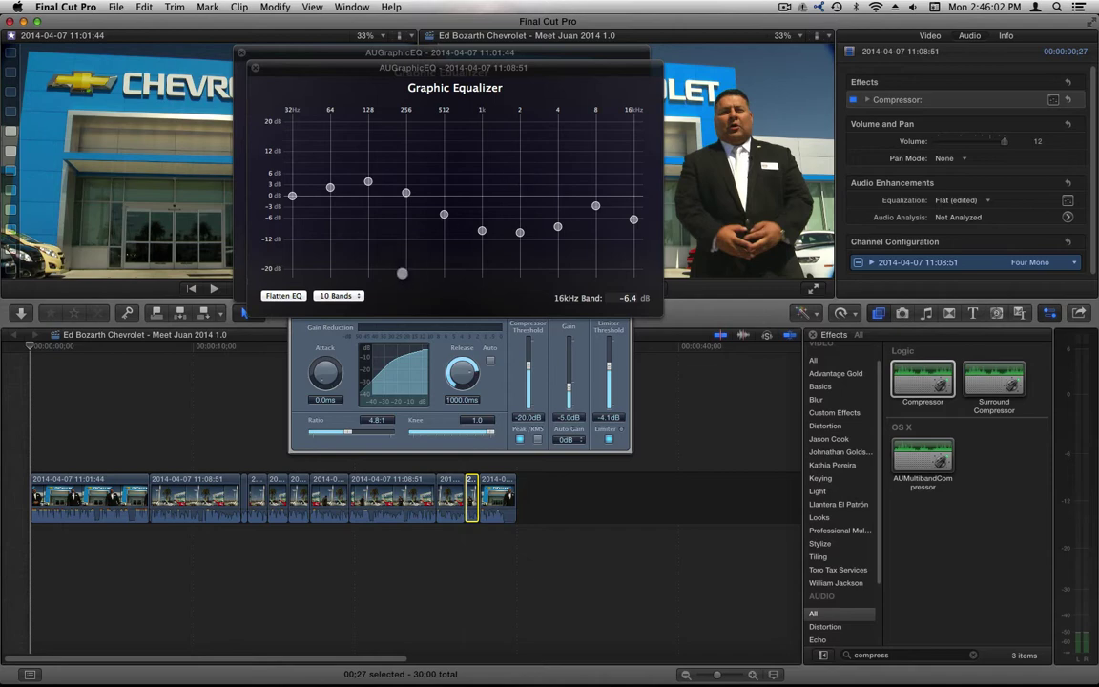
Close both AUGraphicEQ windows and the Compressor window, then scrub through the timeline clips
{"action": "left_click", "coordinate": [254, 66]}
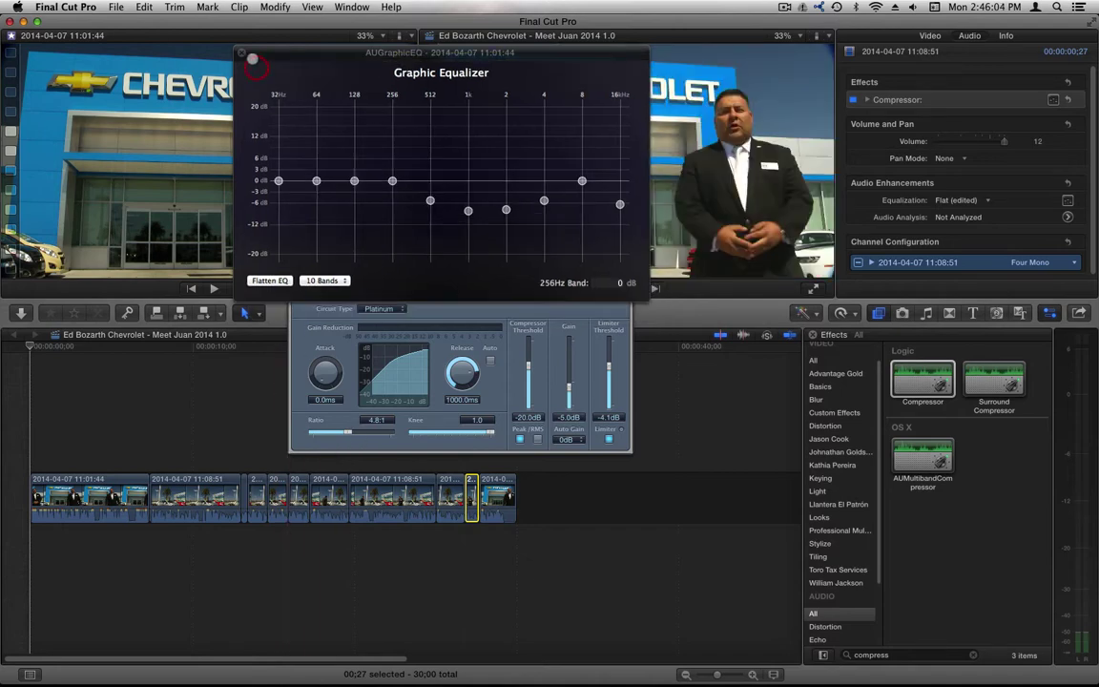
{"action": "left_click", "coordinate": [247, 54]}
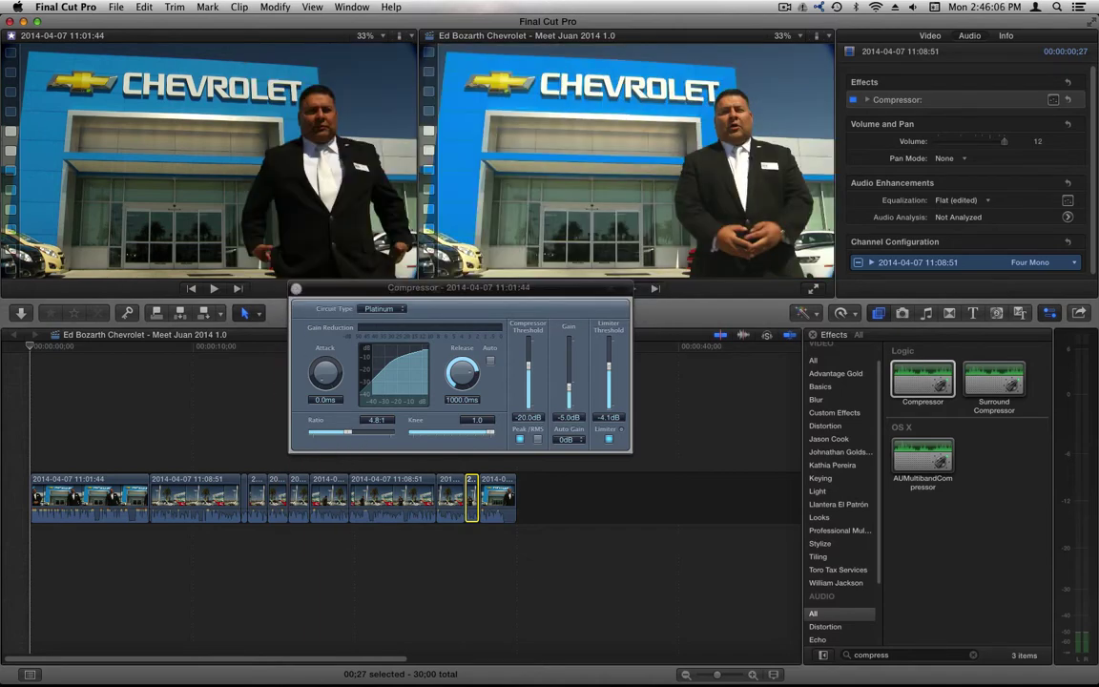
{"action": "left_click", "coordinate": [296, 288]}
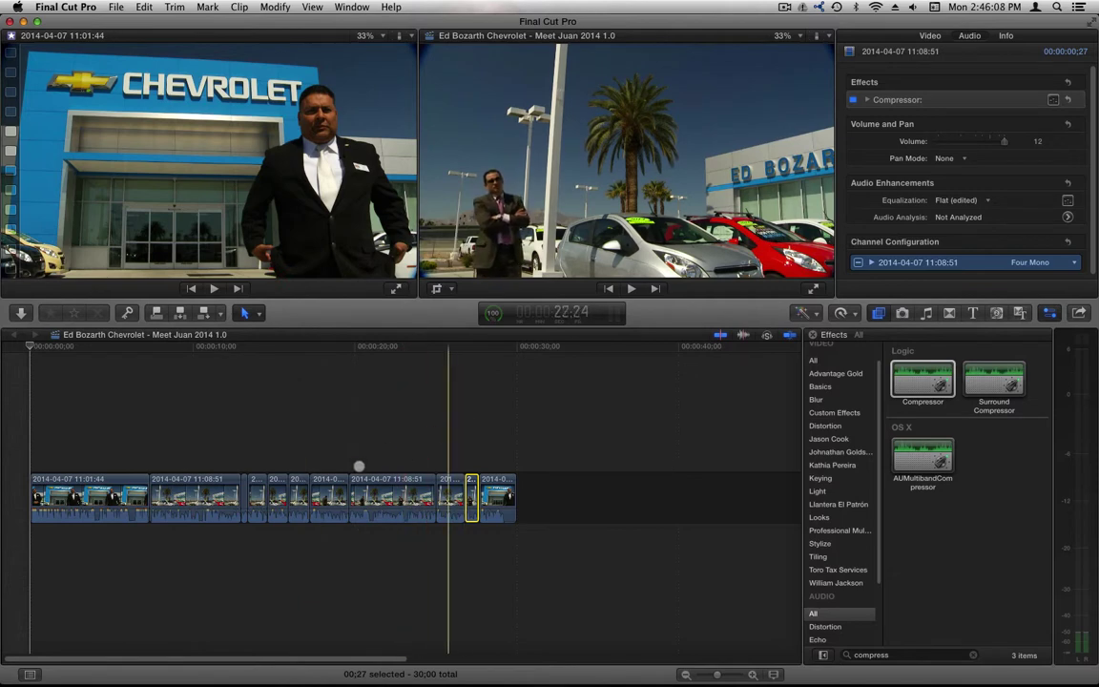
{"action": "mouse_move", "coordinate": [358, 466]}
{"action": "left_mouse_down"}
{"action": "mouse_move", "coordinate": [387, 365]}
{"action": "mouse_move", "coordinate": [527, 452]}
{"action": "left_mouse_up"}
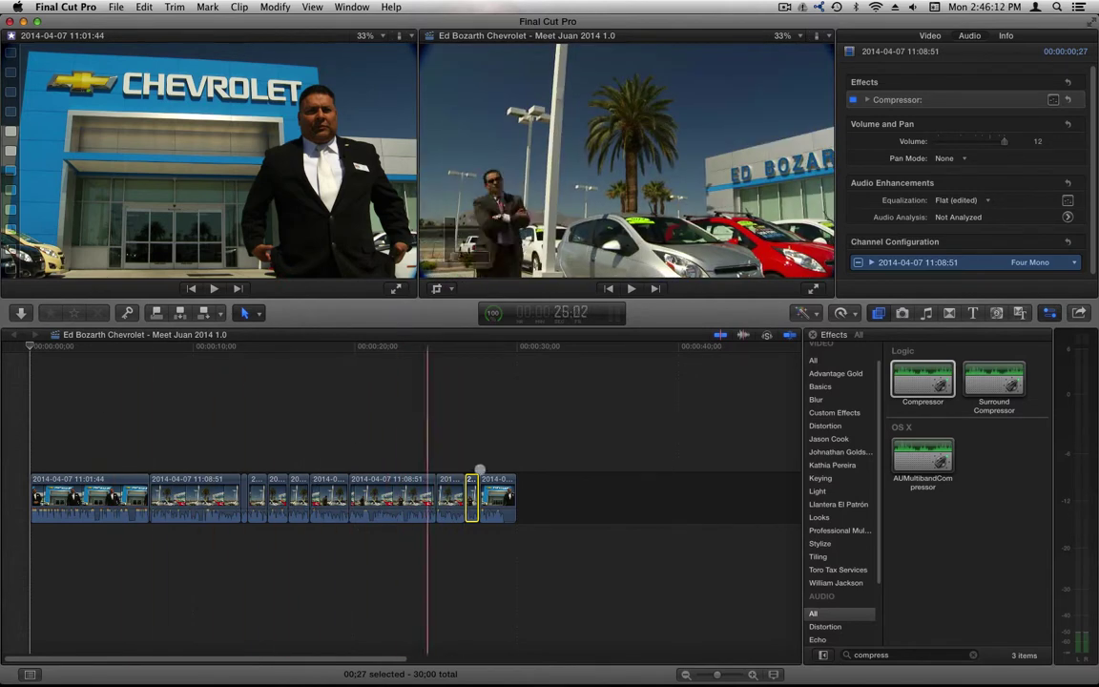